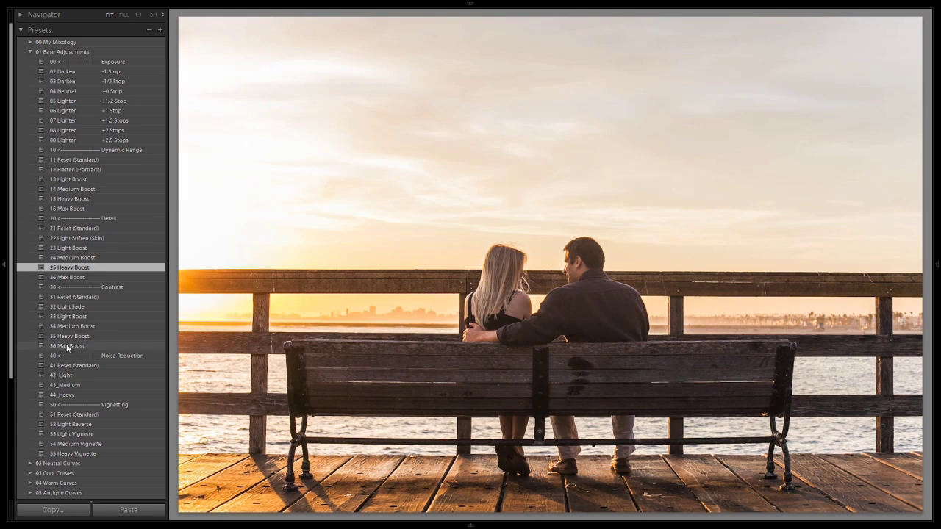
Preview the 36 Max Boost, 42_Light and 54 Medium Vignette presets on the pier sunset photo.
left_click(67, 345)
left_click(74, 374)
left_click(84, 444)
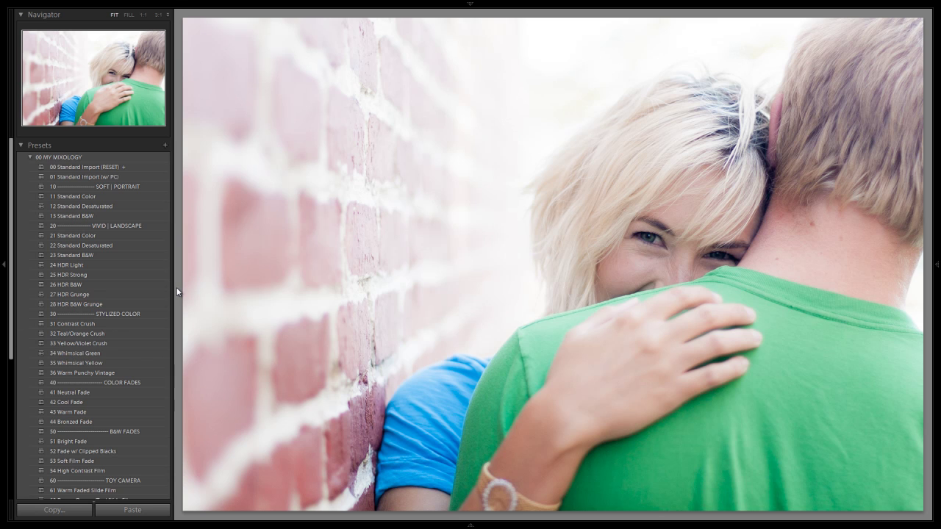
Toggle the Before view to compare the brick-wall portrait with its unedited original.
key("backslash")
key("backslash")
key("backslash")
key("backslash")
key("backslash")
key("backslash")
key("backslash")
Show the Filmstrip and open the woman-in-white portrait from the yellow flower field.
left_click(504, 527)
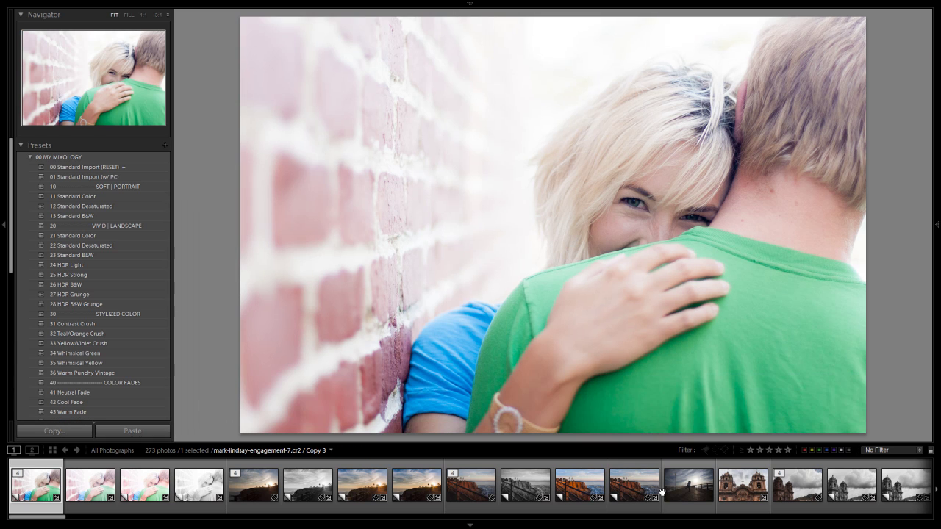
scroll(661, 492, "down", 20)
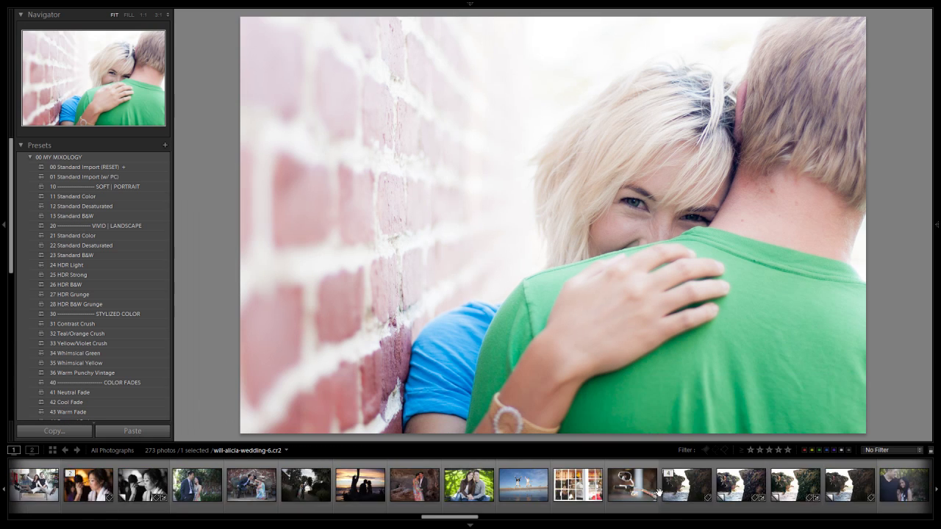
scroll(660, 496, "down", 10)
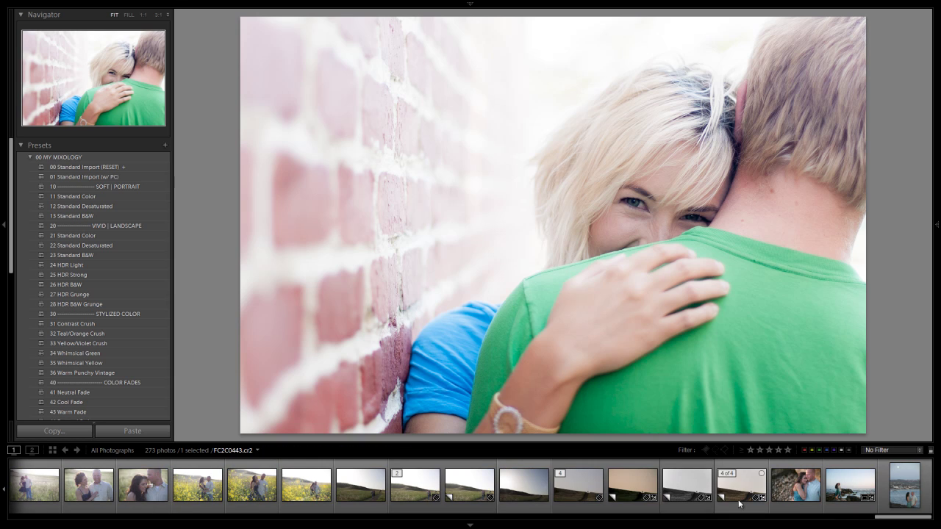
scroll(331, 500, "up", 5)
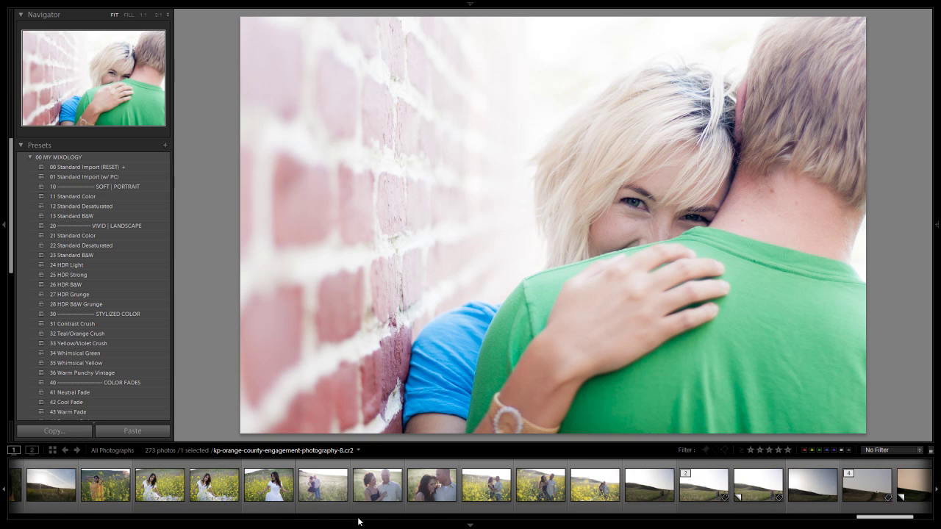
left_click(159, 491)
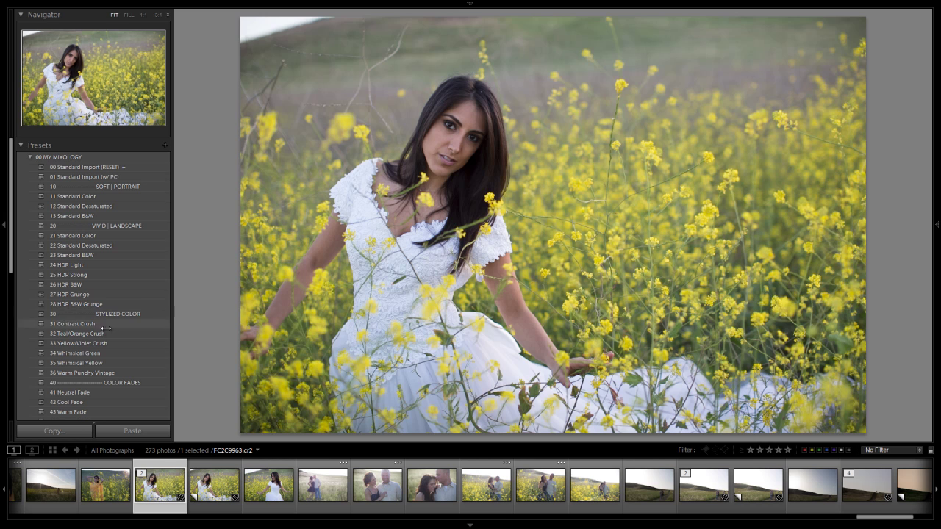
Apply 34 Whimsical Green, then set Temp 5950, Tint +37 and Exposure +1.20.
left_click(96, 354)
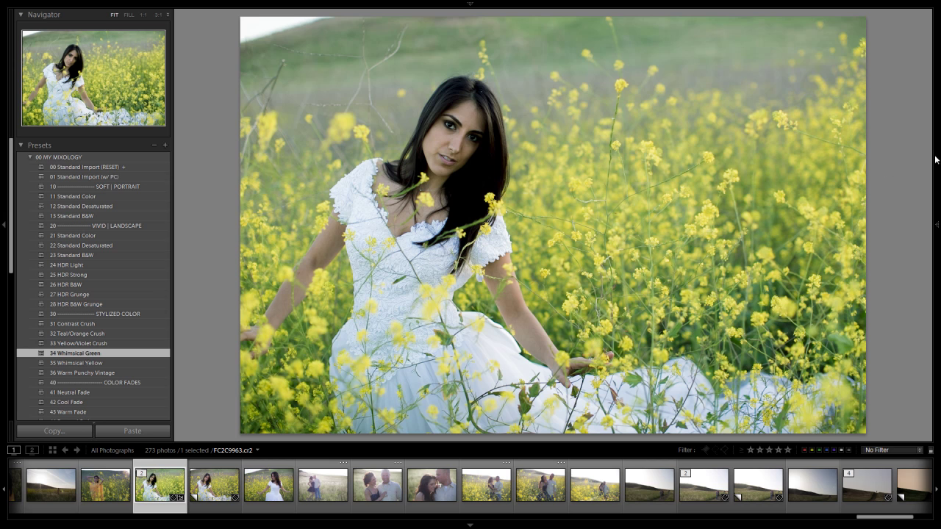
mouse_move(936, 158)
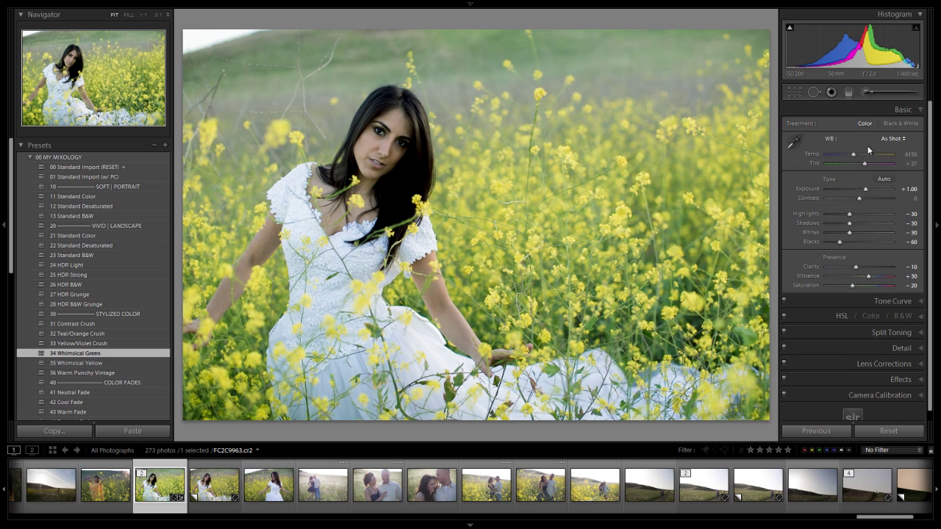
scroll(870, 159, "up", 2)
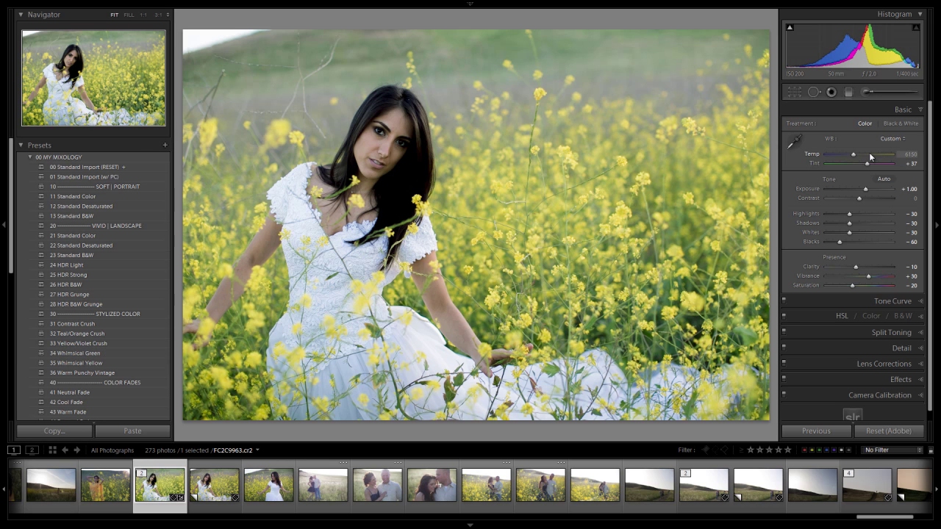
scroll(869, 152, "down", 2)
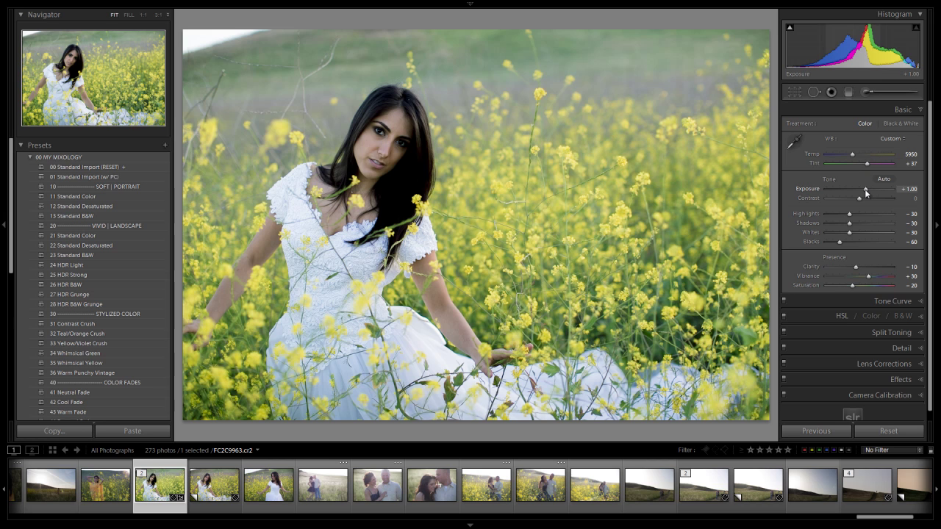
scroll(864, 189, "up", 2)
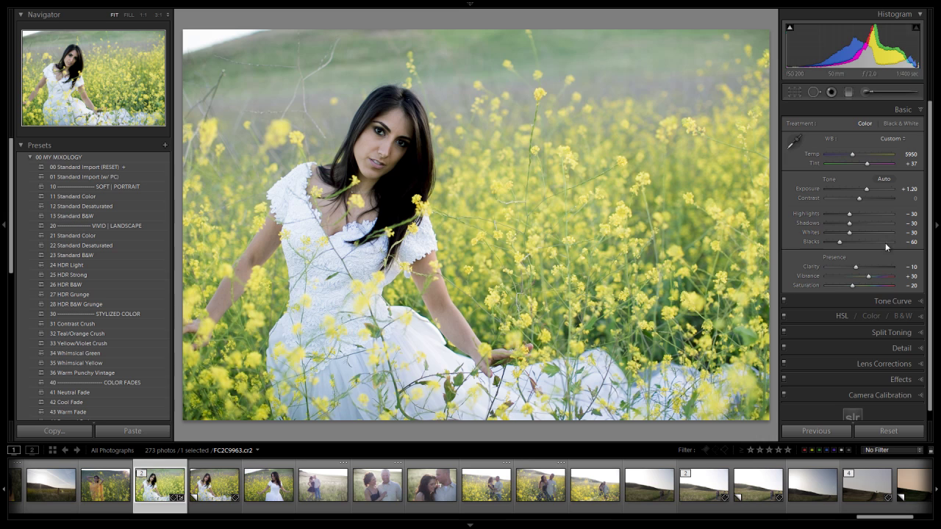
Hide the side panels and compare the edit against the original version.
key("Tab")
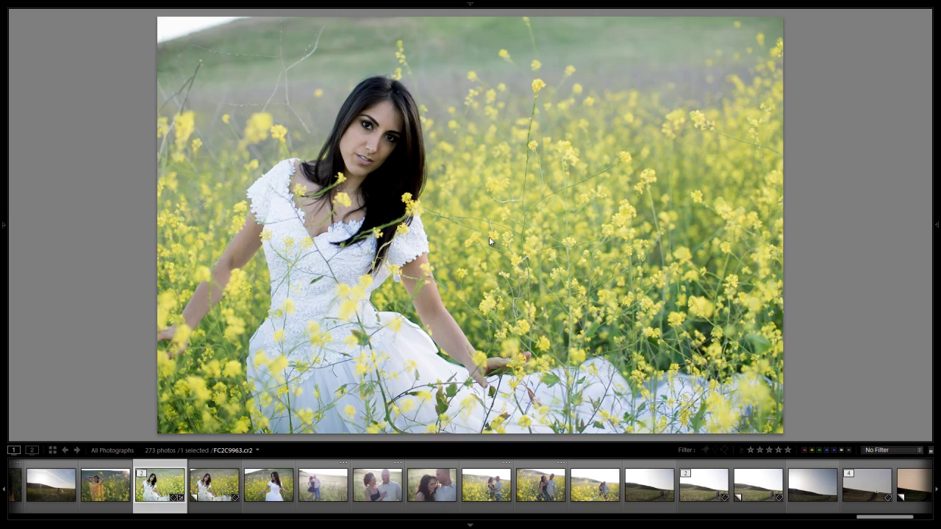
key("backslash")
key("backslash")
key("backslash")
key("backslash")
key("backslash")
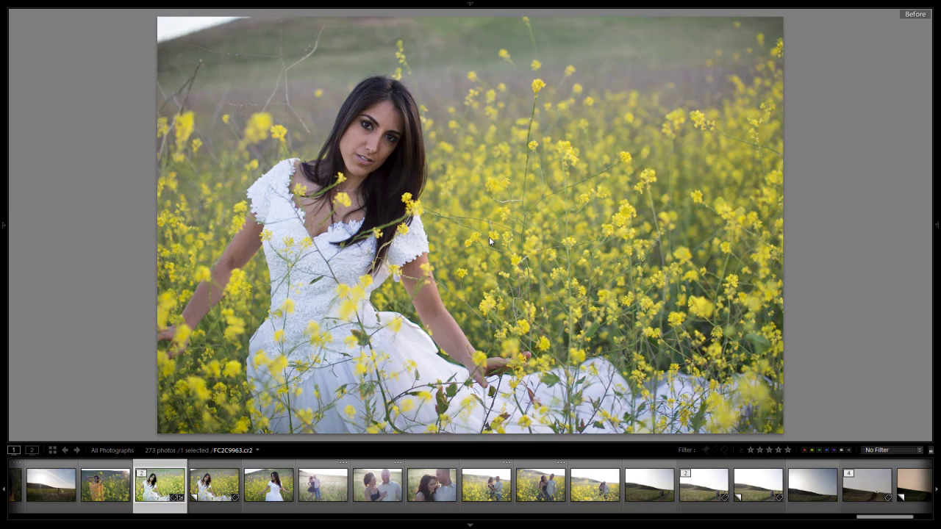
key("backslash")
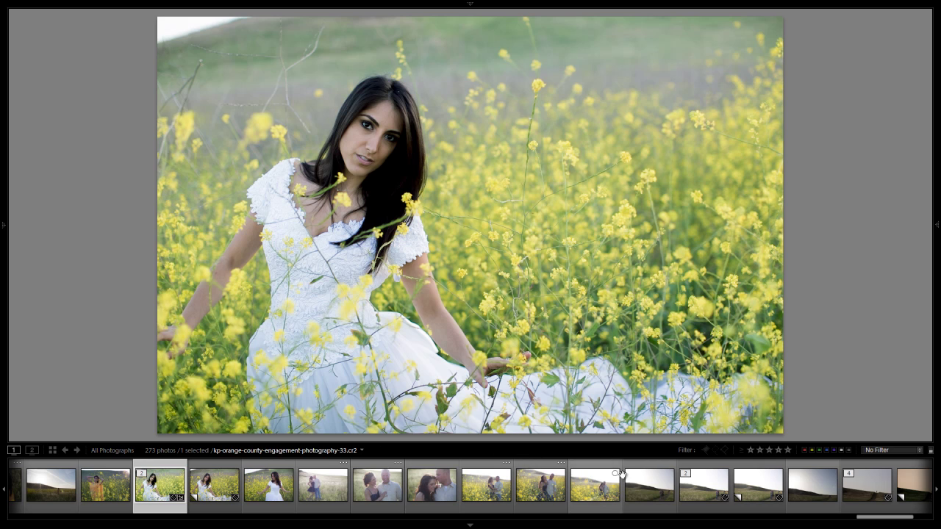
Open the hillside couple photo and apply the 34 Whimsical Green preset.
left_click(647, 501)
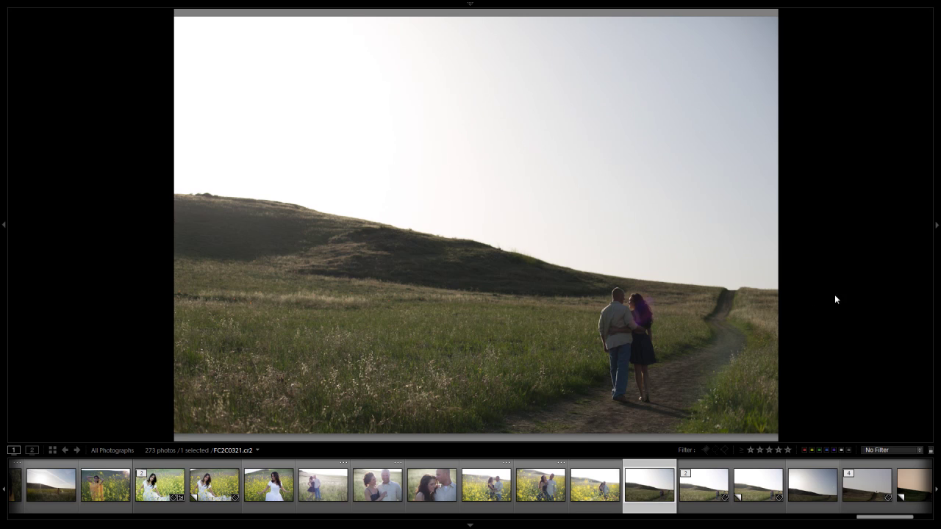
left_click(935, 269)
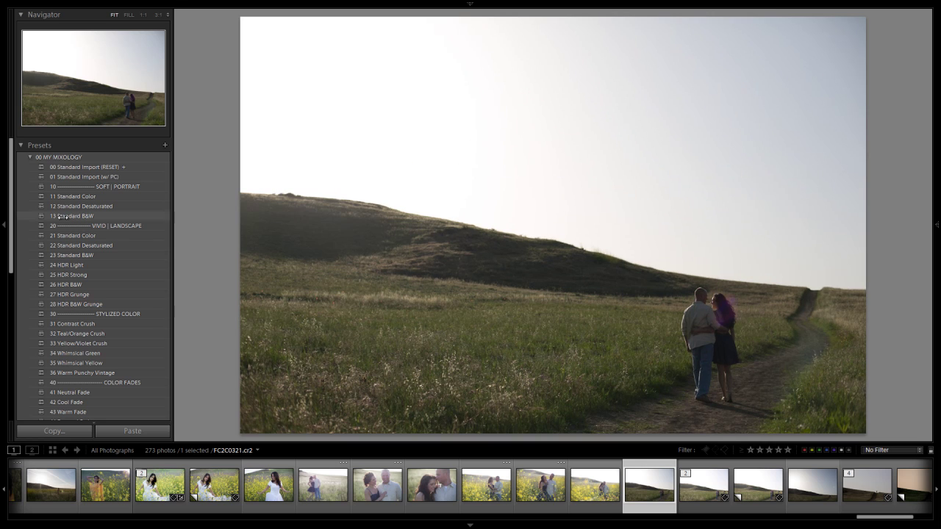
scroll(110, 316, "down", 2)
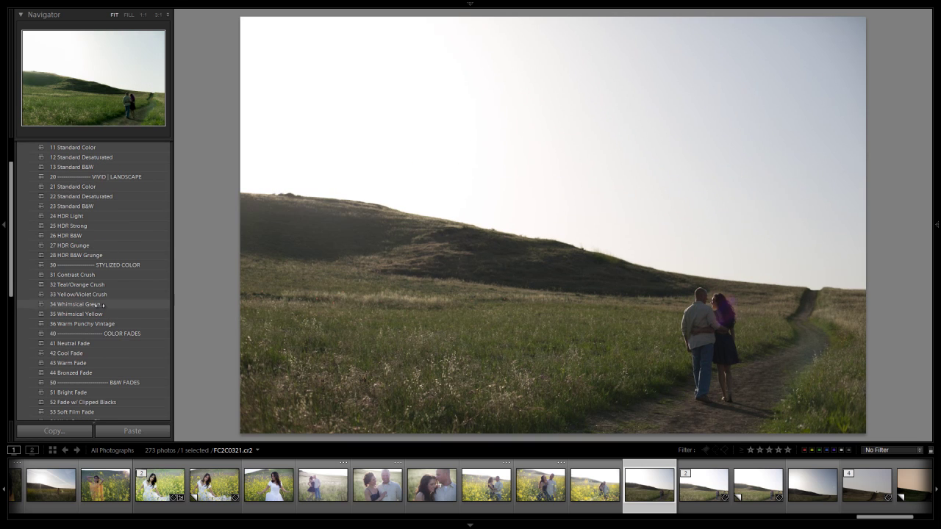
left_click(99, 304)
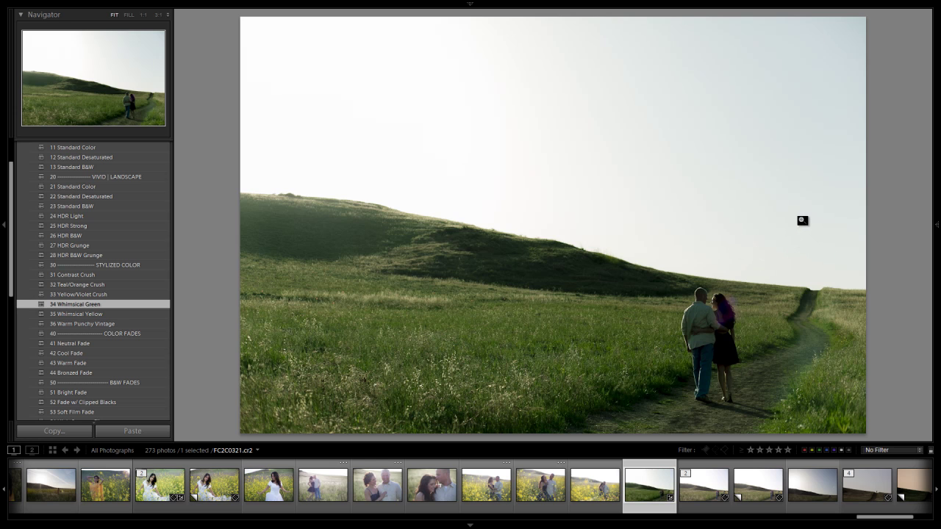
In the Basic panel, set Exposure to +2.33, Tint to +20 and Temp to 5950.
left_click(938, 204)
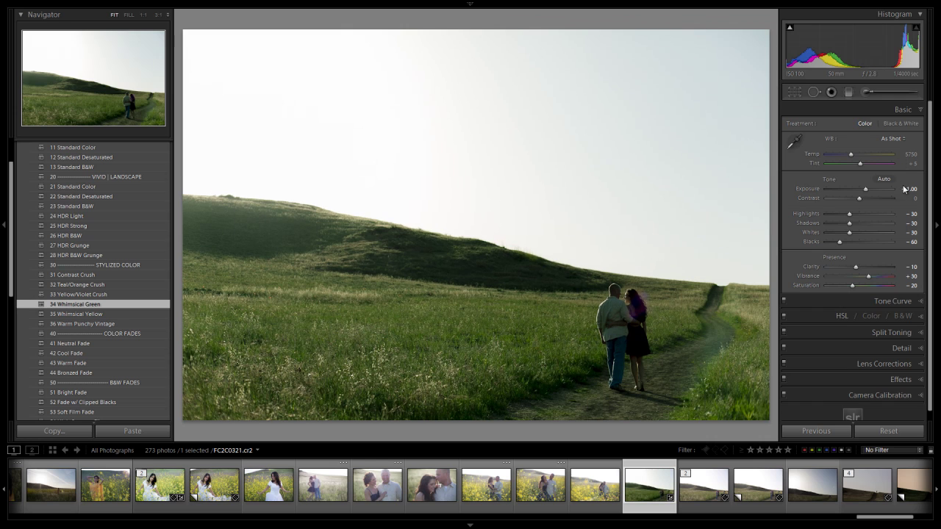
left_click(905, 189)
type("2")
key("Tab")
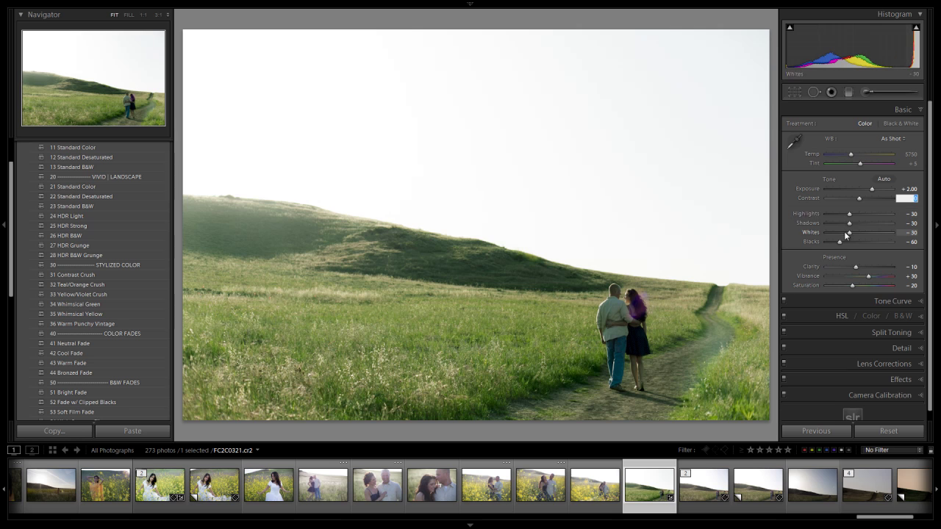
left_click(873, 190)
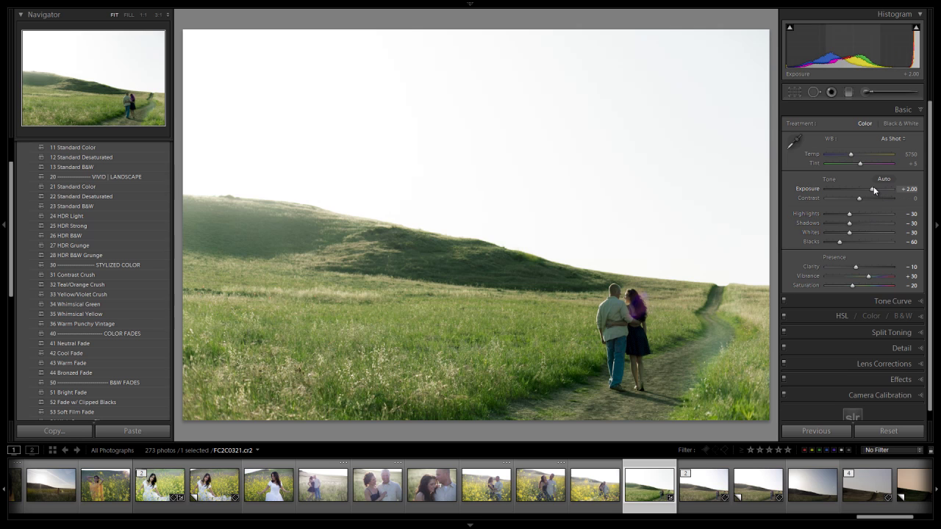
left_click_drag(873, 190, 875, 190)
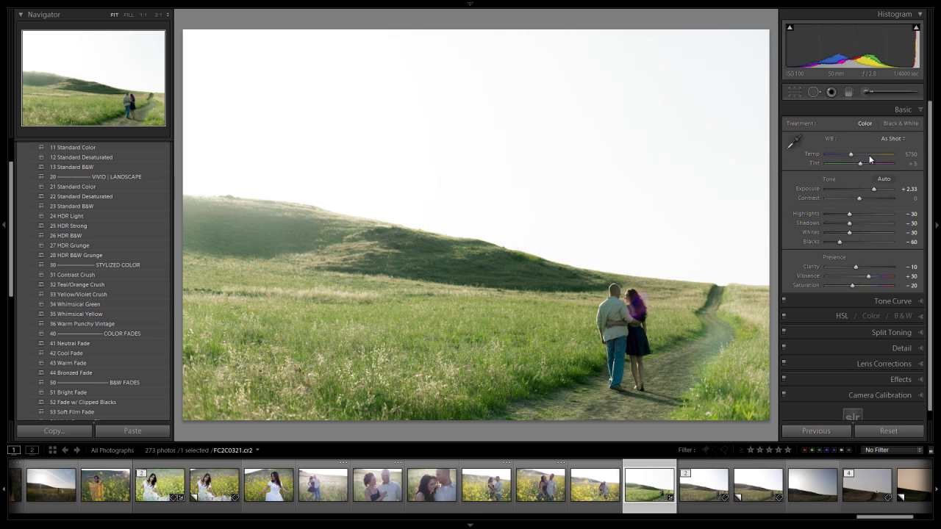
key("Up")
key("Up")
key("Up")
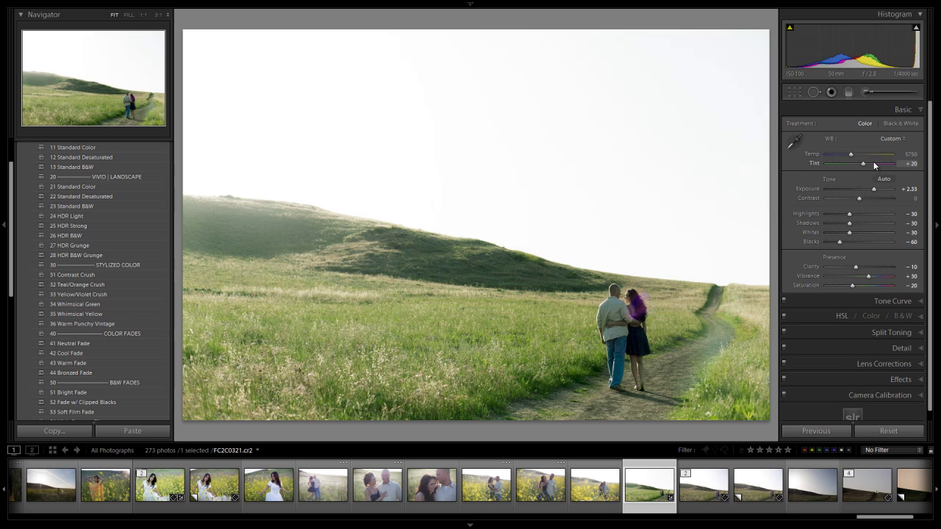
key("Down")
key("Down")
key("Down")
key("Down")
key("Up")
key("Up")
key("Up")
key("Up")
key("Up")
key("Up")
key("Up")
key("Up")
Enlarge the hillside photo and compare it against the original Before view.
key("Tab")
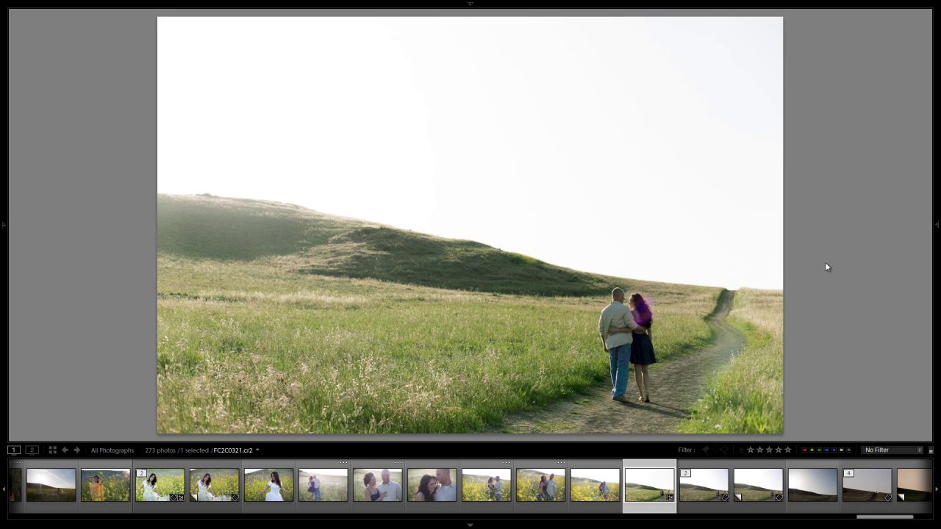
key("backslash")
key("backslash")
key("backslash")
key("backslash")
key("backslash")
key("backslash")
key("backslash")
key("backslash")
key("backslash")
key("backslash")
key("backslash")
key("backslash")
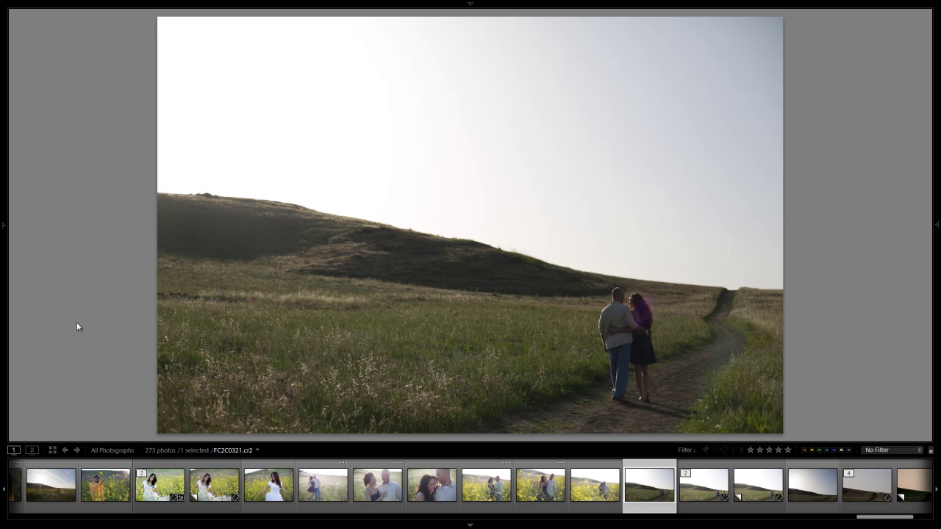
Reset the hillside photo with the 00 Standard Import (RESET) preset.
key("Tab")
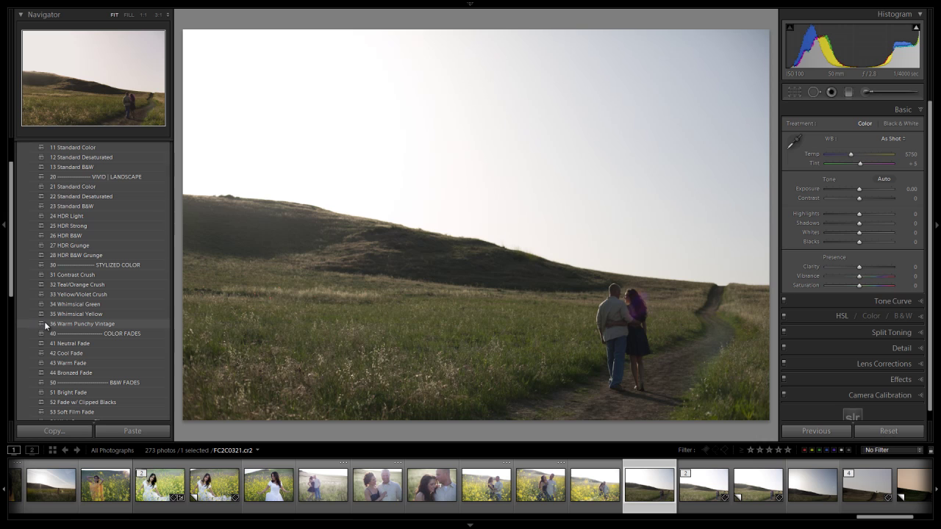
key("Tab")
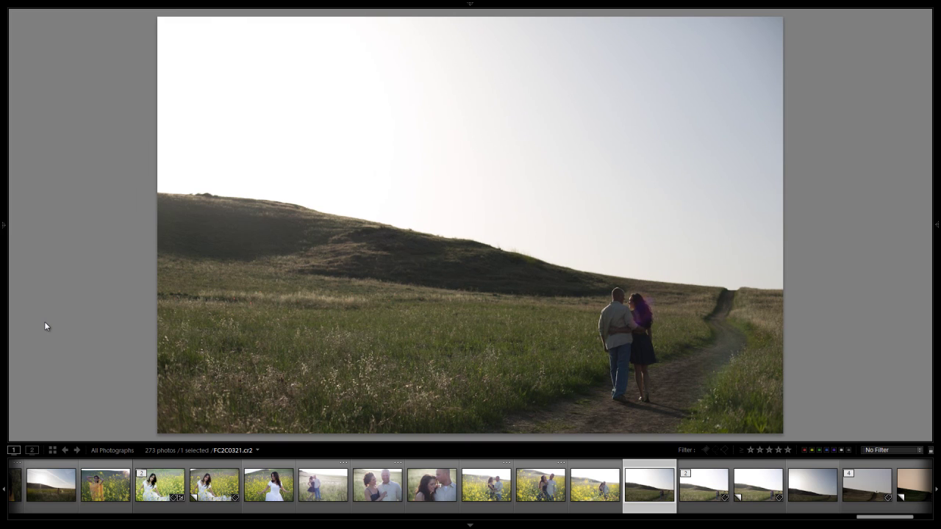
key("F7")
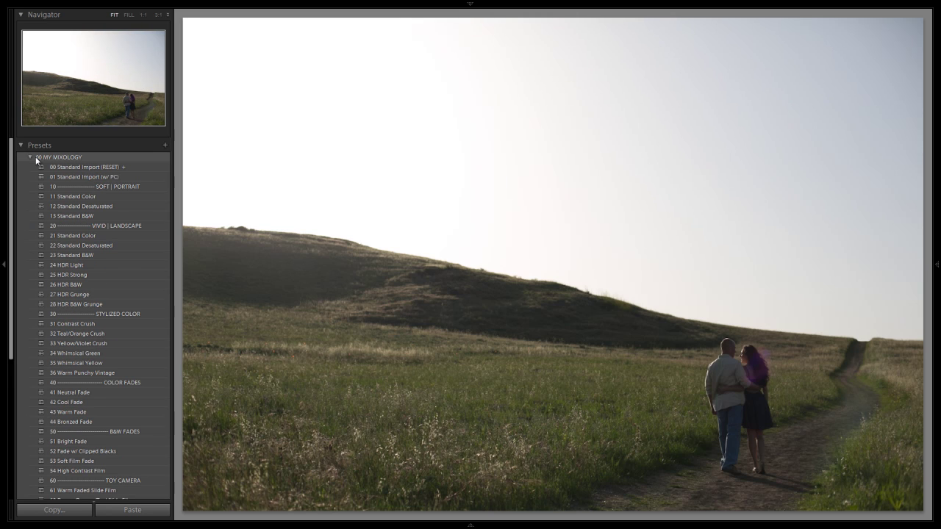
left_click(58, 166)
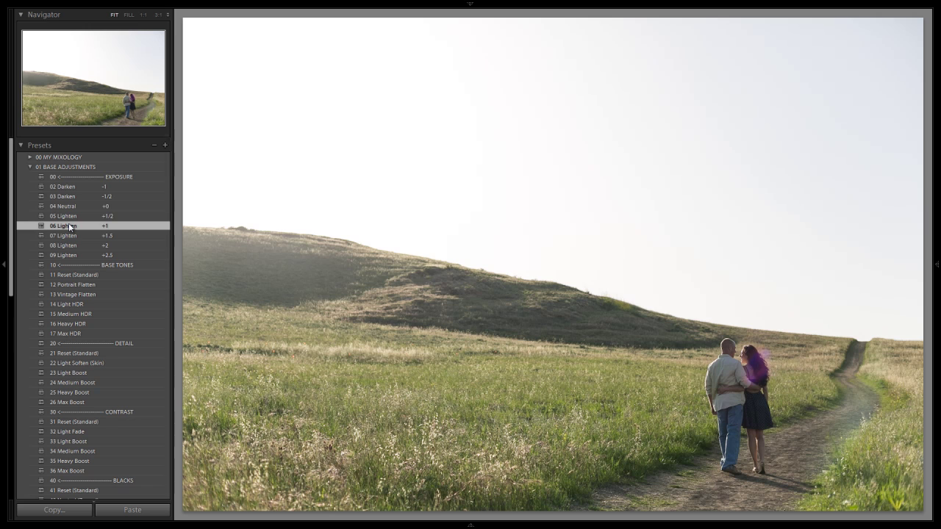
Apply the 12 Portrait Flatten and 56 Light Desaturation presets for a flatter, muted look.
scroll(68, 223, "down", 2)
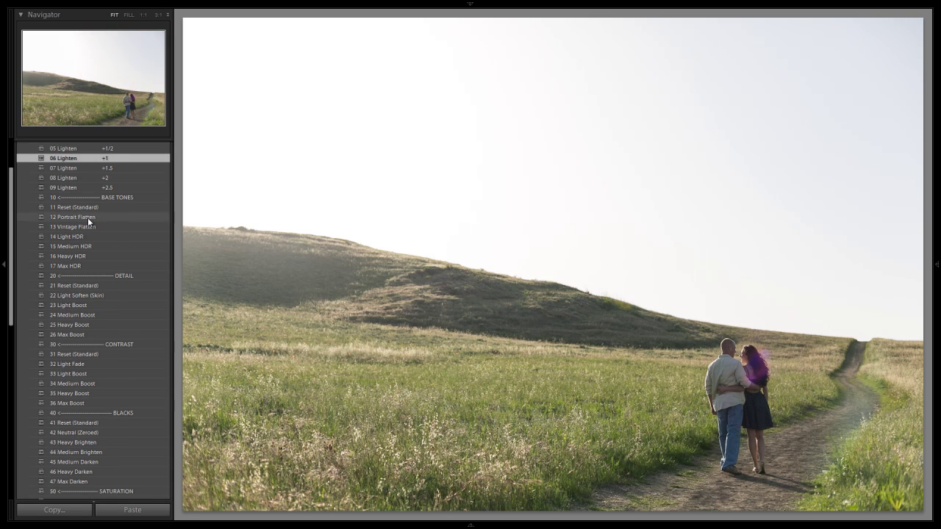
left_click(88, 218)
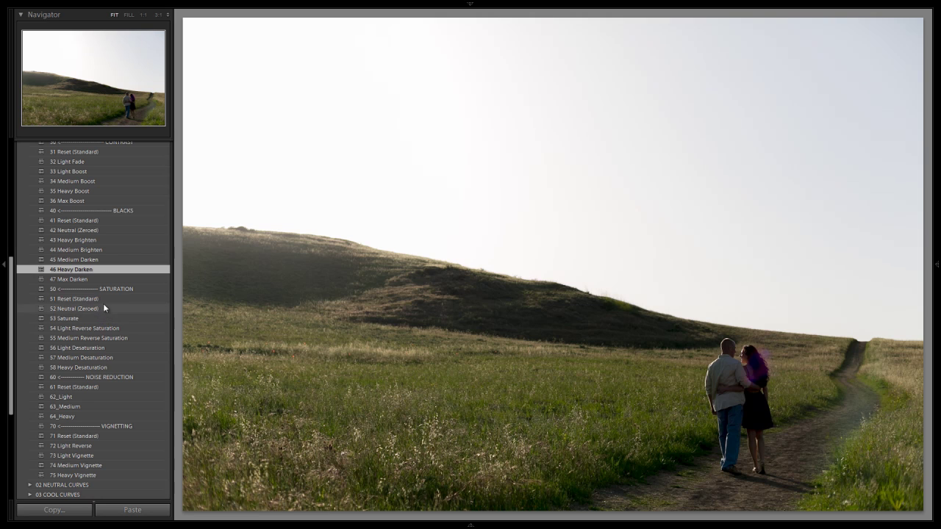
left_click(91, 348)
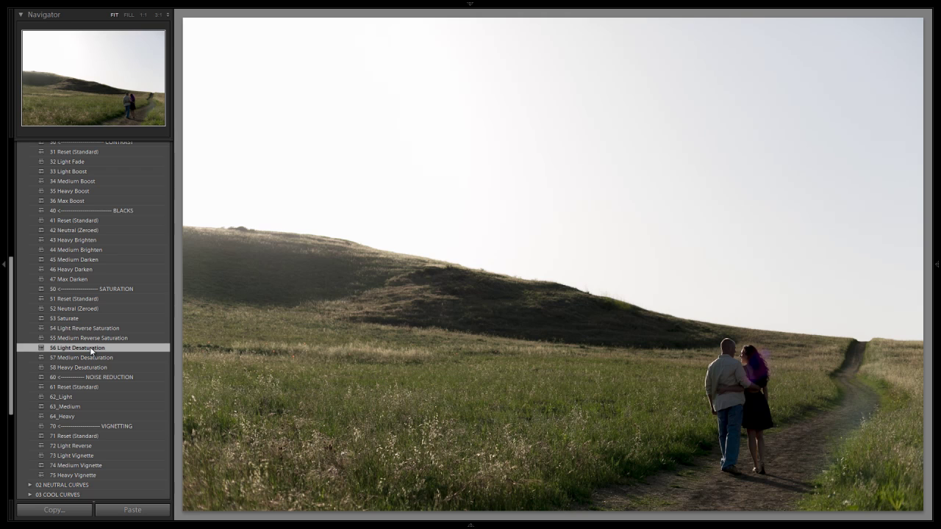
scroll(90, 350, "down", 3)
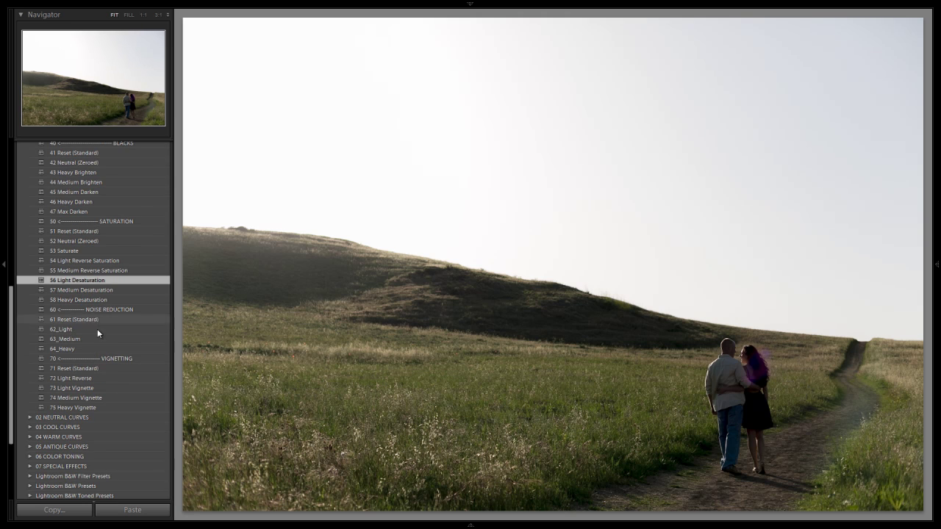
scroll(91, 352, "down", 3)
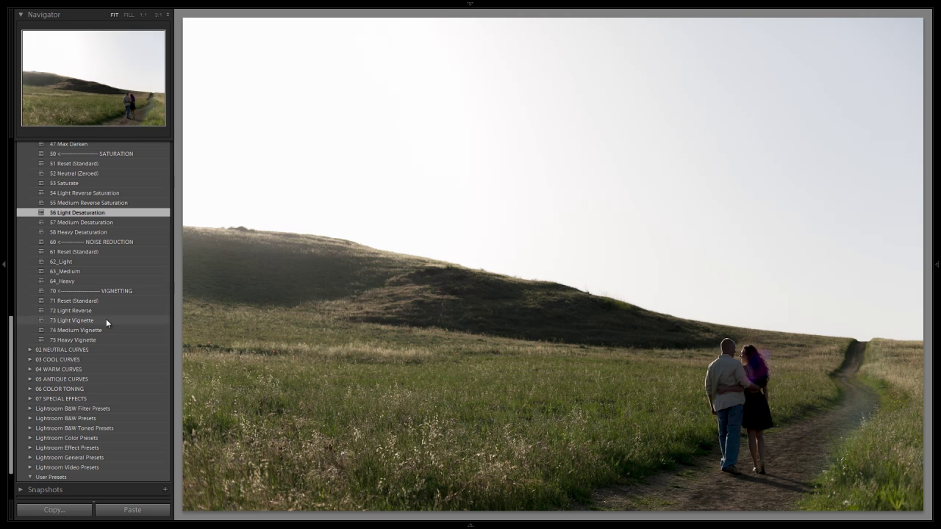
Apply 36 Green/Green from the 06 COLOR TONING folder for a green cast.
scroll(62, 335, "up", 8)
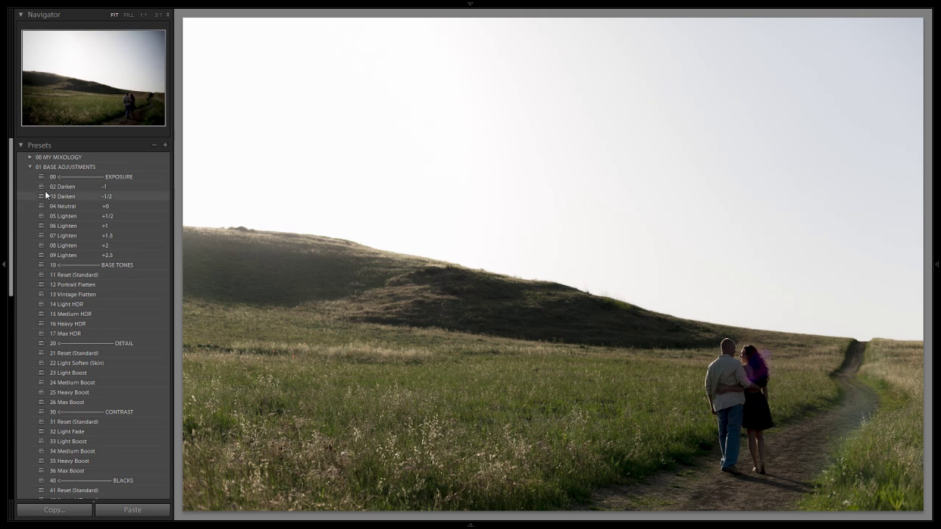
left_click(29, 167)
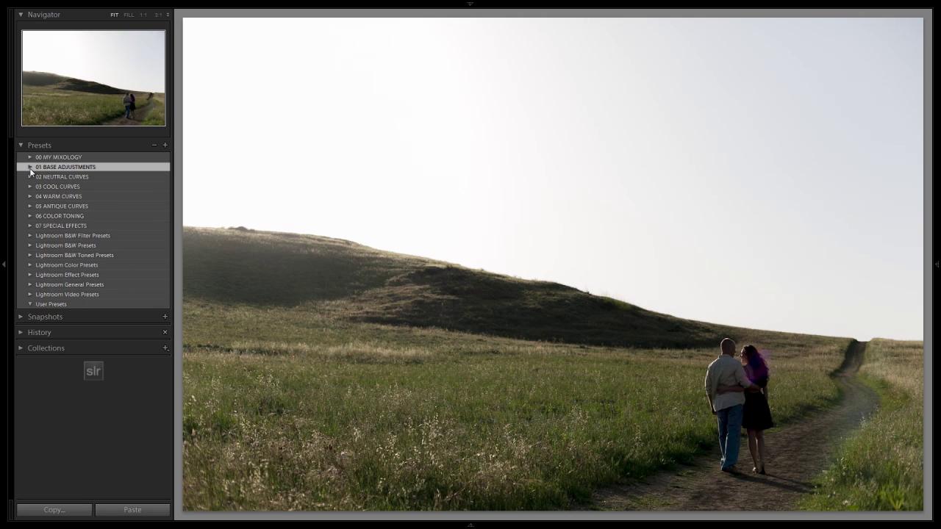
left_click(26, 216)
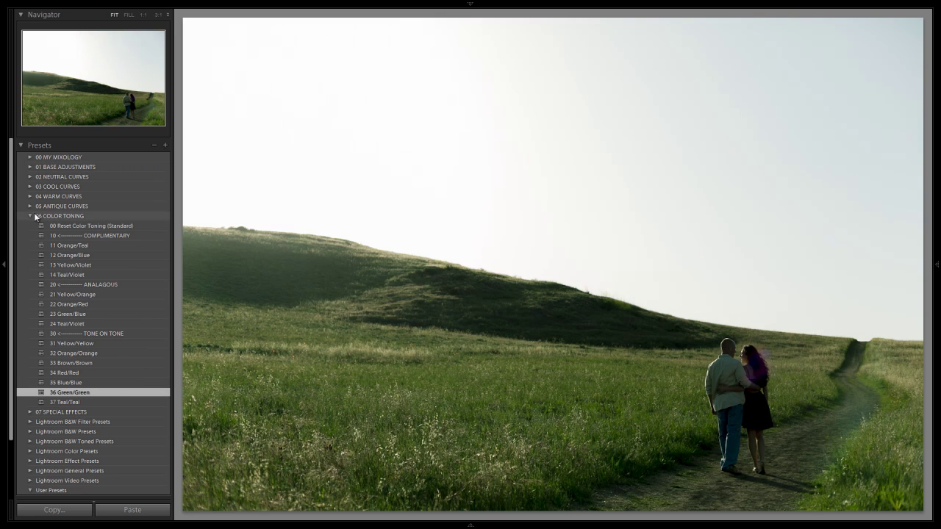
left_click(30, 218)
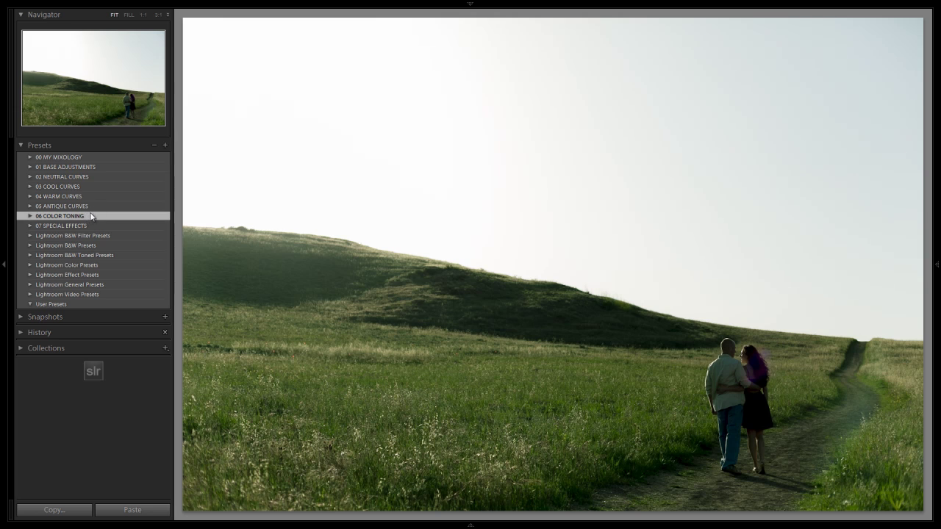
left_click(166, 146)
left_click(308, 368)
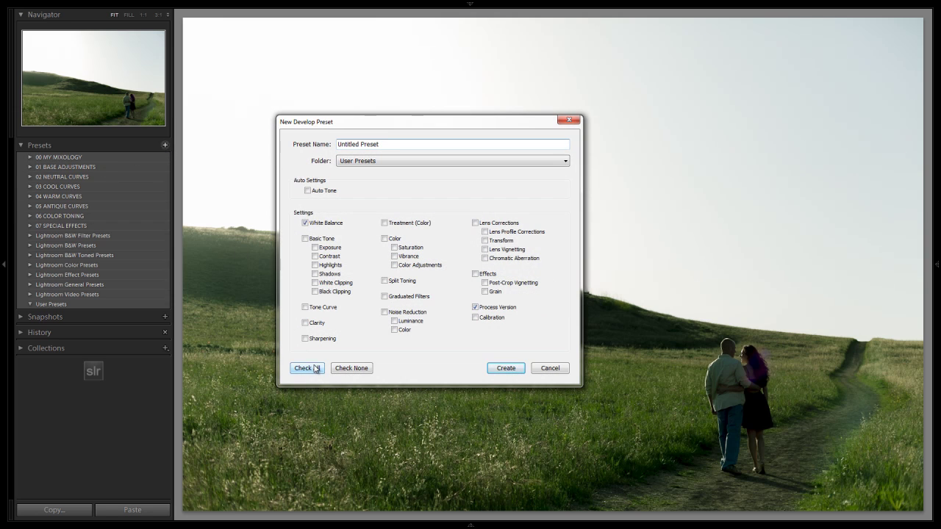
left_click(324, 223)
left_click(485, 232)
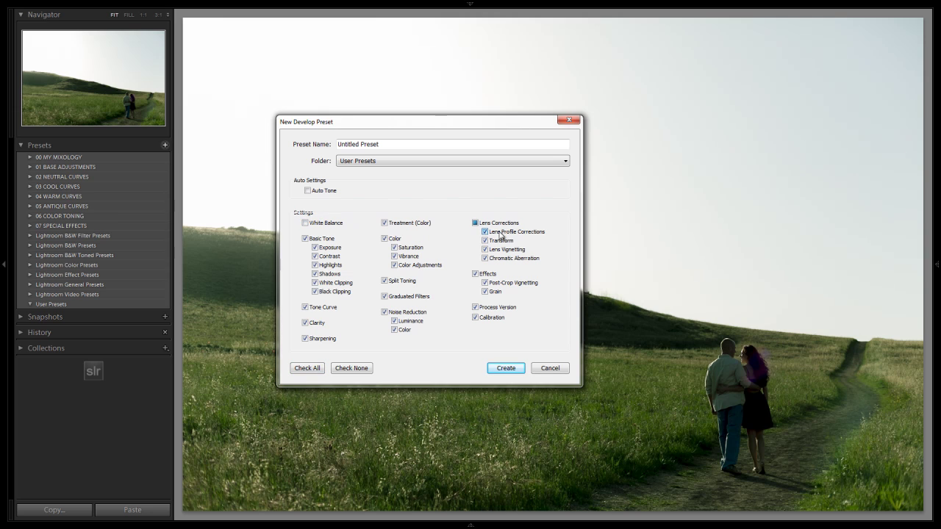
left_click(499, 242)
left_click(492, 259)
left_click(431, 164)
left_click(412, 189)
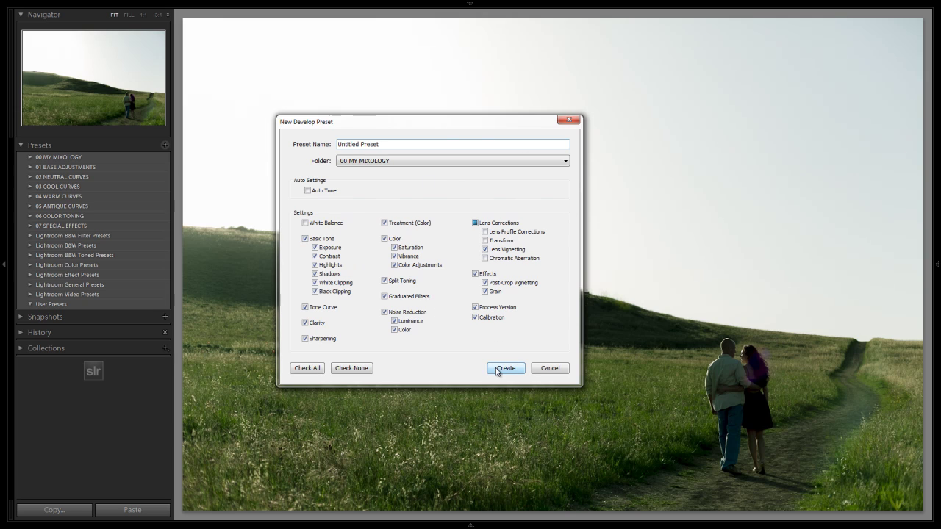
left_click(548, 368)
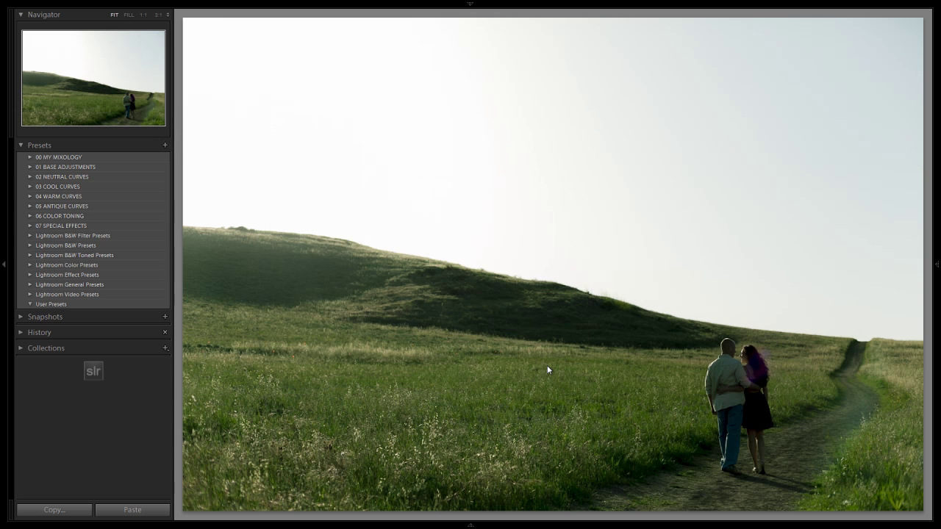
Brighten the hillside photo with a Lighten preset from 01 BASE ADJUSTMENTS (+2.50 exposure).
left_click(30, 157)
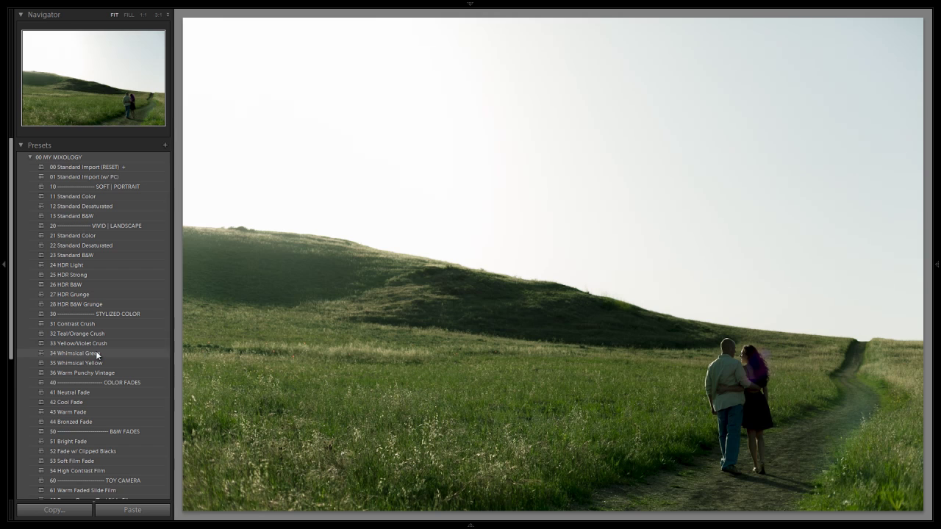
left_click(31, 157)
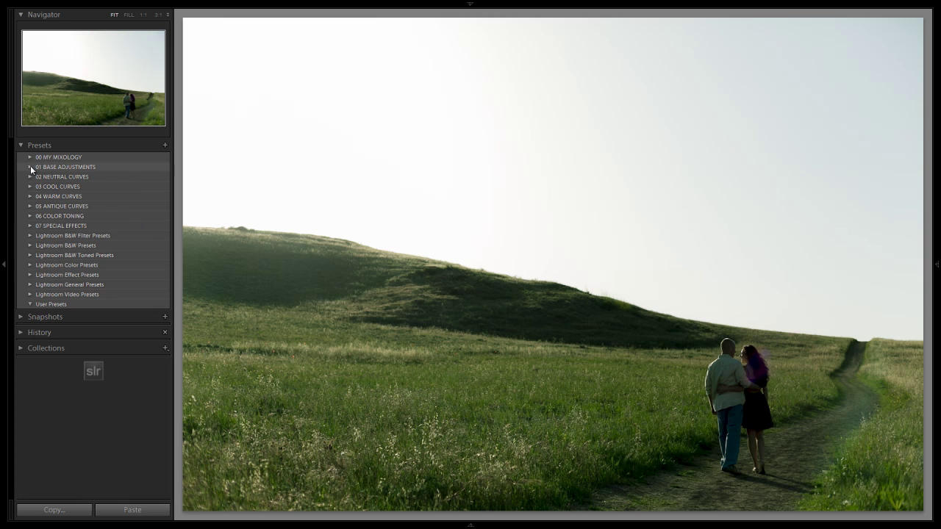
left_click(30, 166)
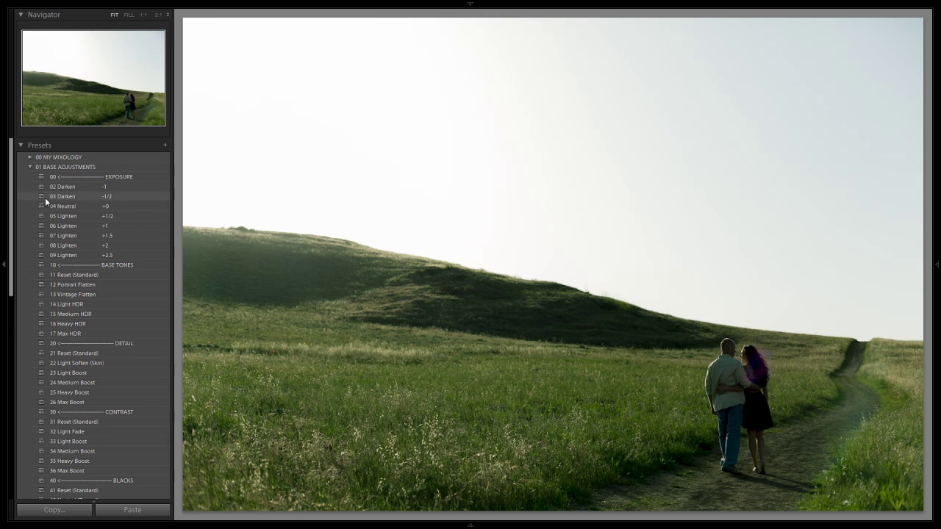
left_click(80, 245)
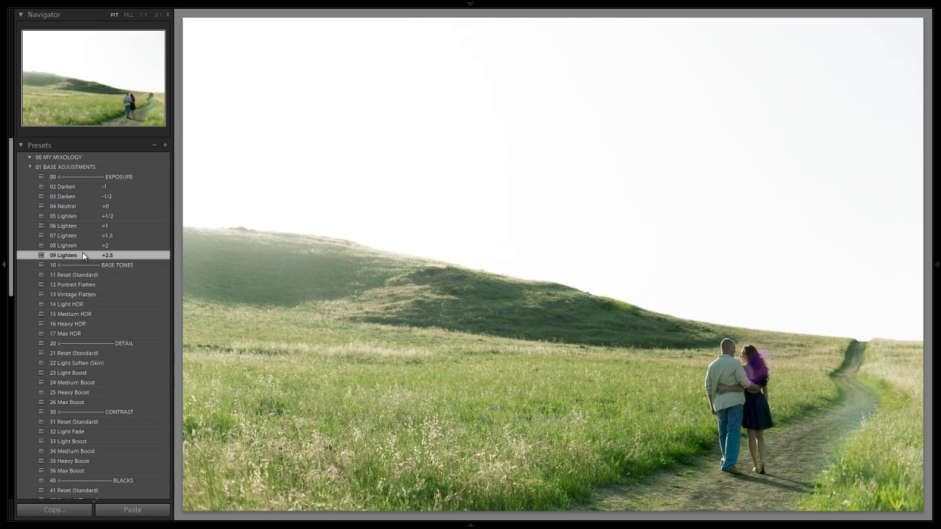
Shift the white balance to Temp 5950 and Tint +20 in the Basic panel.
left_click(935, 281)
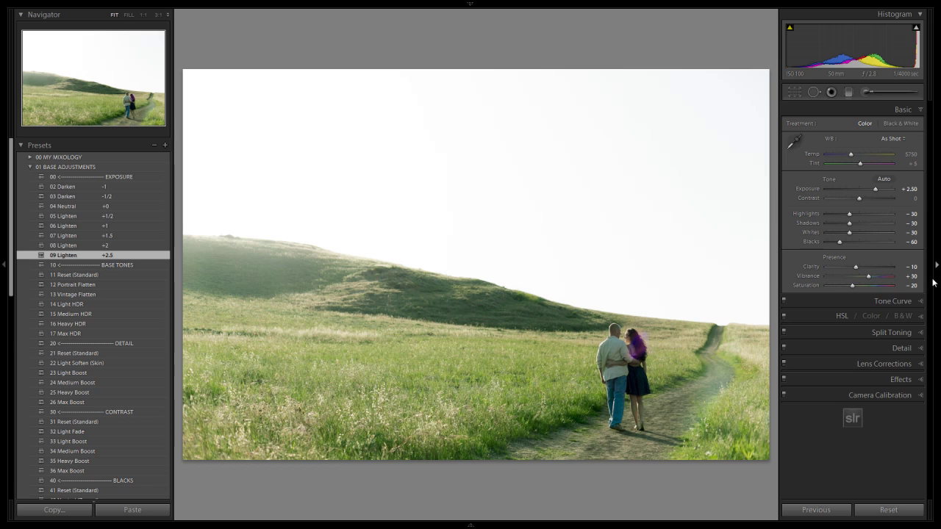
scroll(875, 162, "up", 2)
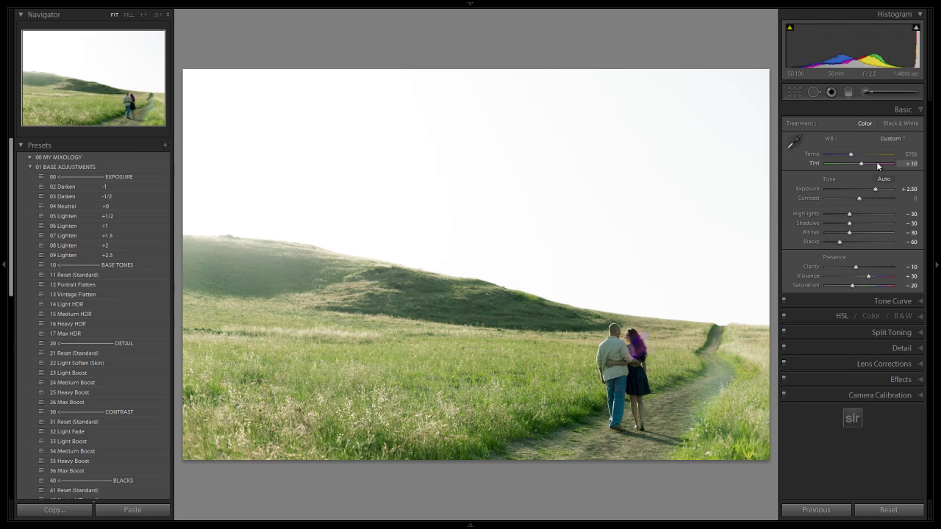
scroll(876, 162, "up", 1)
scroll(876, 152, "up", 2)
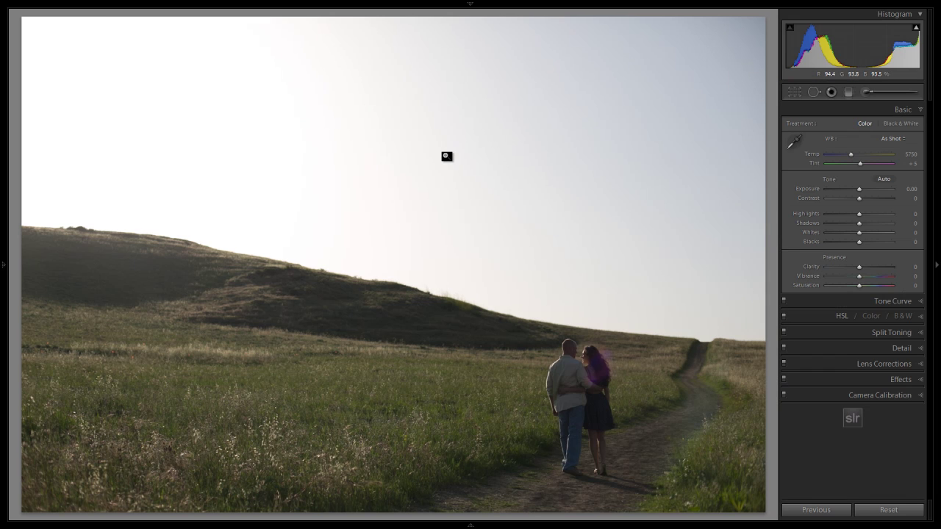
Enter Exposure +1.00, then lower Highlights, Shadows and Whites to -30 and Blacks to -60.
left_click(905, 190)
type("1")
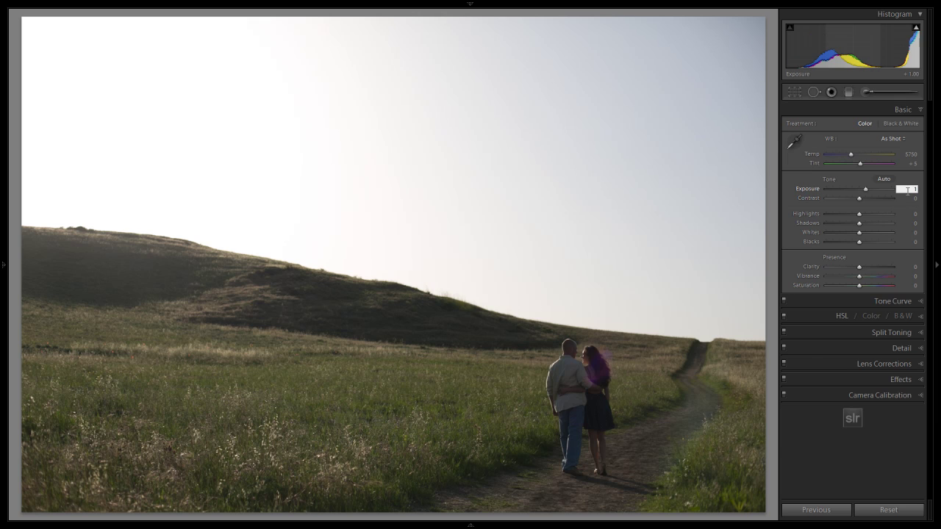
key("Tab")
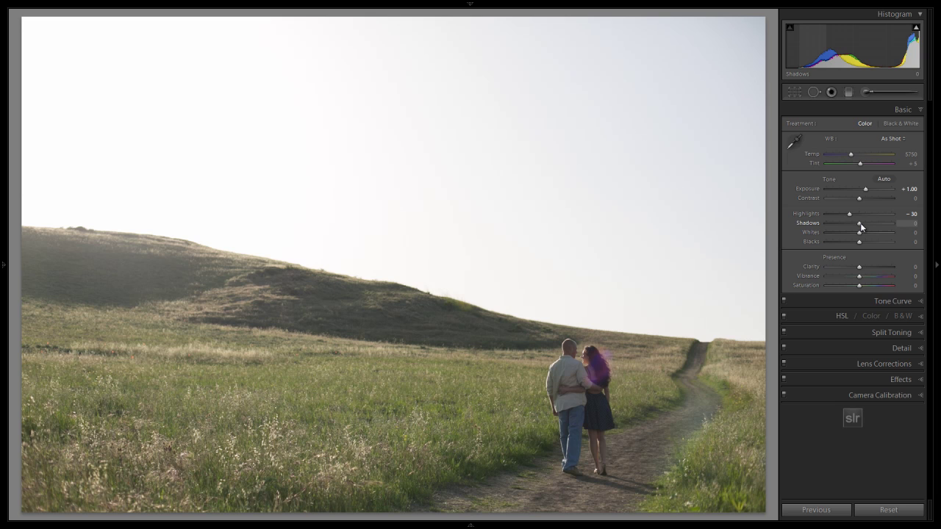
key("Down")
key("Down")
key("Down")
key("Down")
key("Down")
key("Down")
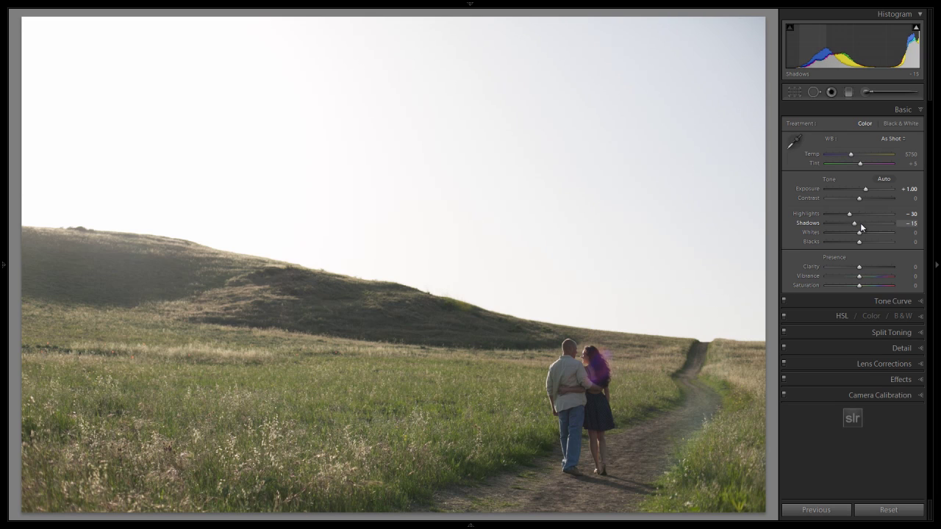
left_click(863, 230)
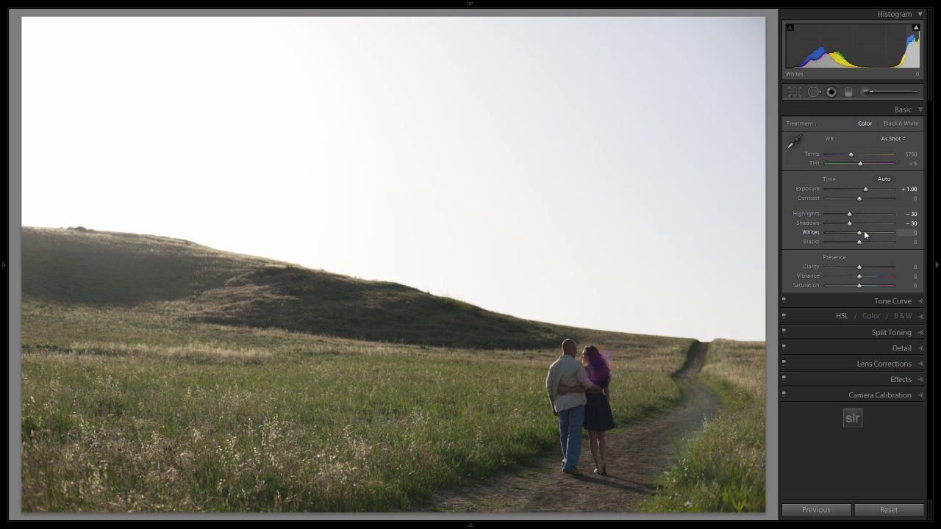
key("Down")
key("Down")
key("Down")
key("Down")
key("Down")
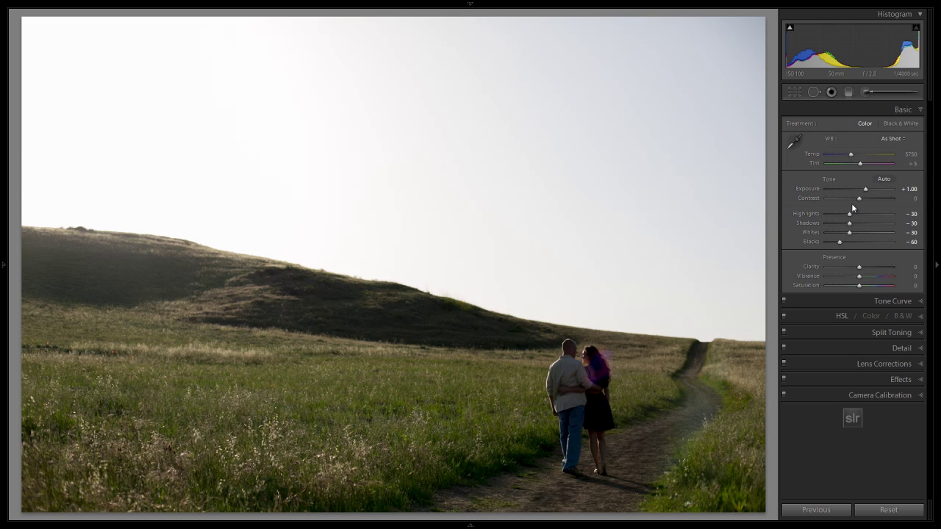
Raise Exposure to +2.50.
left_click(911, 189)
type("2.5")
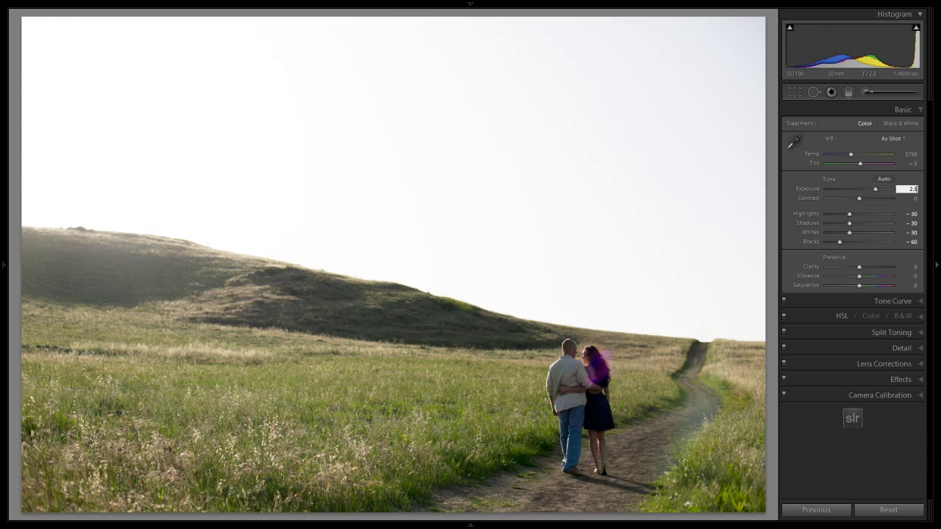
key("Tab")
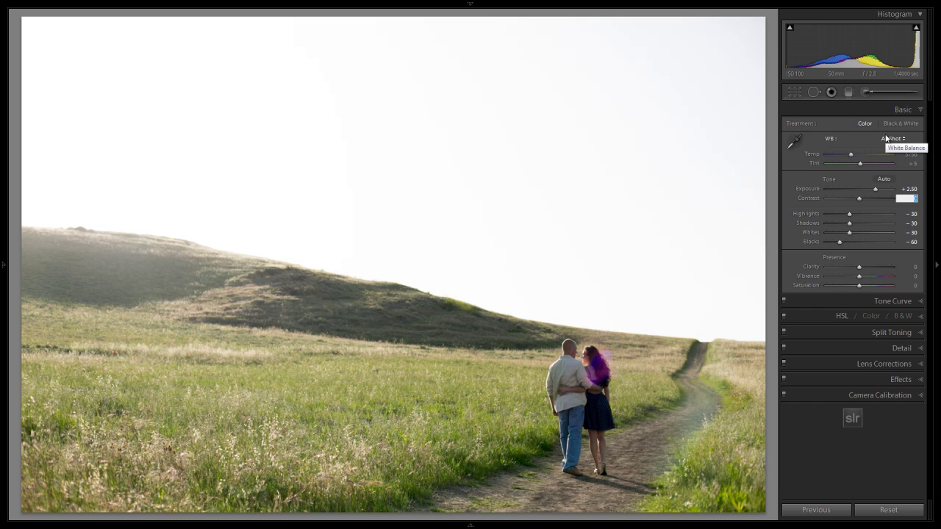
Set Presence to Clarity -10, Vibrance +30 and Saturation -20.
left_click(859, 267)
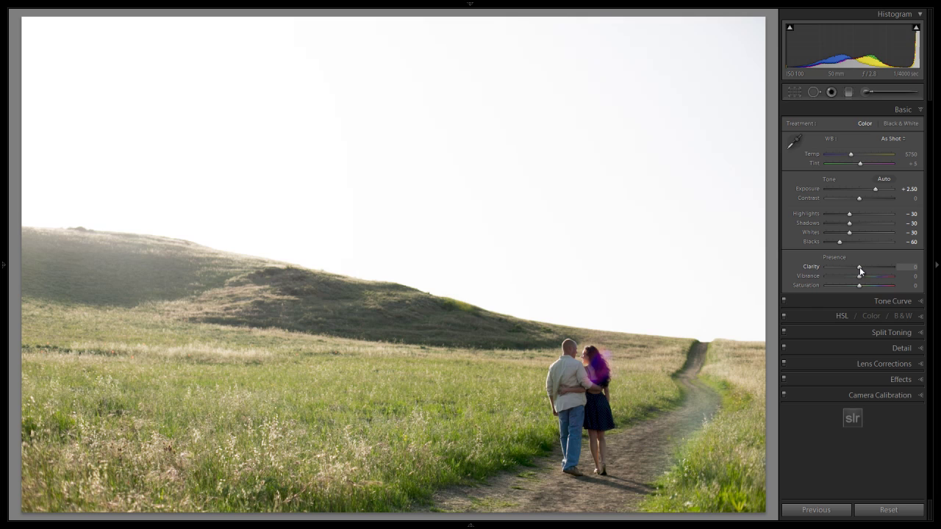
key("Down")
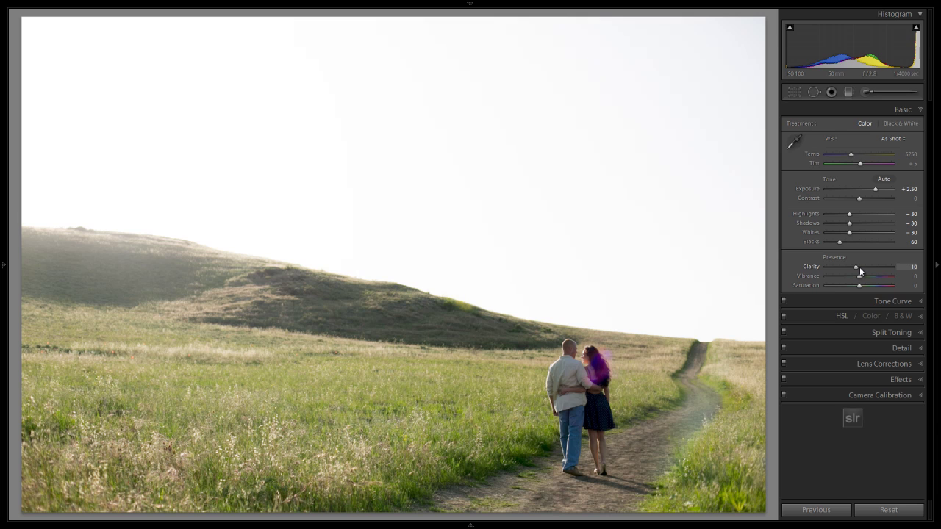
left_click(860, 276)
key("Up")
key("Up")
key("Up")
key("Up")
key("shift")
left_click(862, 285)
Tint the split-toning highlights green at hue 114, saturation 5.
left_click(874, 329)
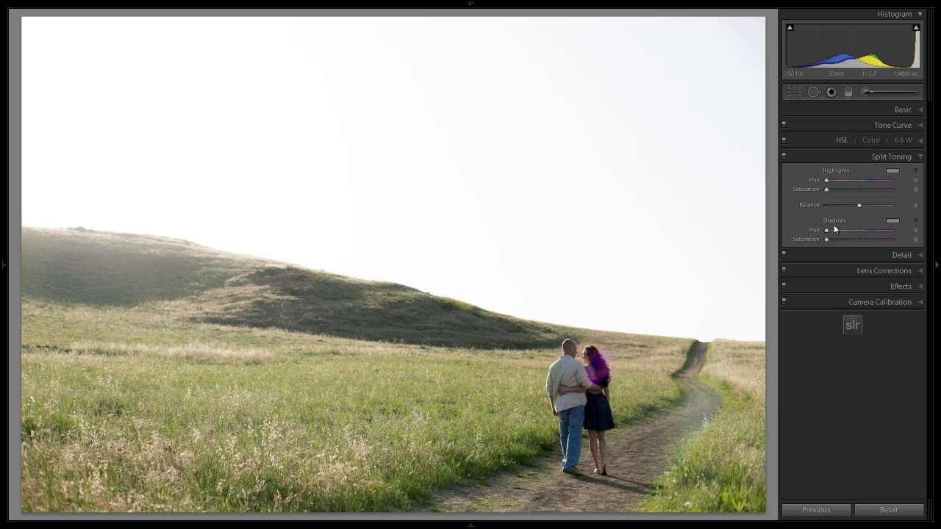
left_click(891, 172)
mouse_move(830, 189)
left_mouse_down()
mouse_move(747, 196)
mouse_move(758, 199)
left_mouse_up()
left_click(685, 148)
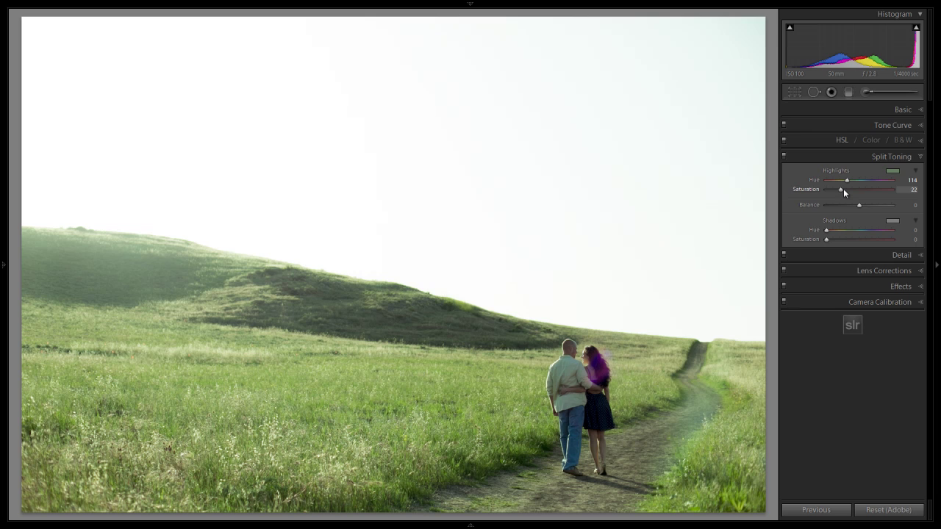
key("Down")
key("Down")
key("Down")
key("Down")
key("Down")
key("Down")
key("Down")
key("Down")
key("Down")
key("Down")
key("Down")
key("Down")
key("Down")
key("Down")
key("Down")
key("Down")
key("Down")
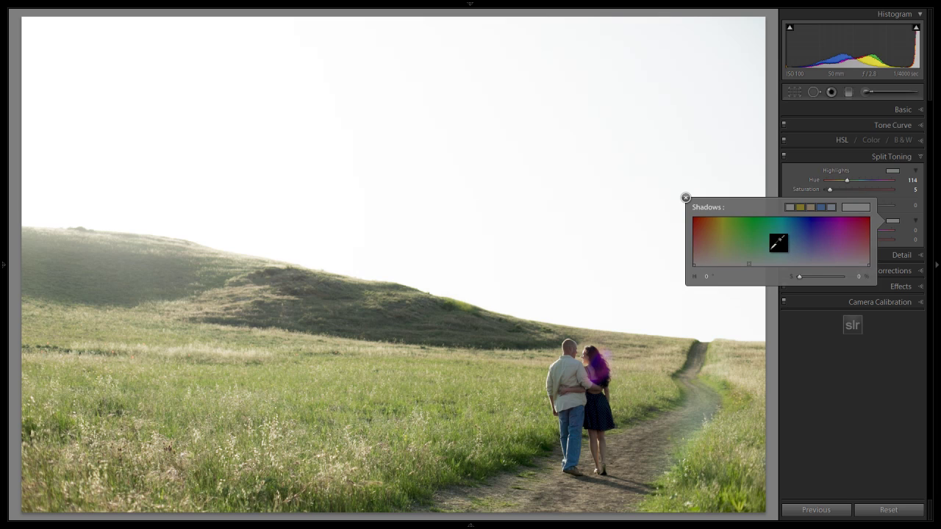
Tint the shadows green at hue 115, saturation 16, with Balance +25.
left_click(754, 254)
left_click_drag(754, 255, 748, 250)
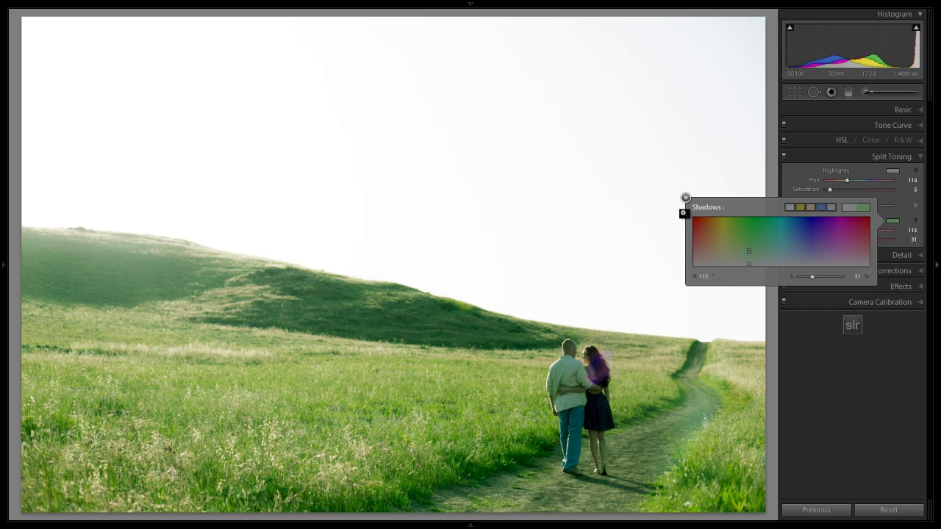
left_click(685, 197)
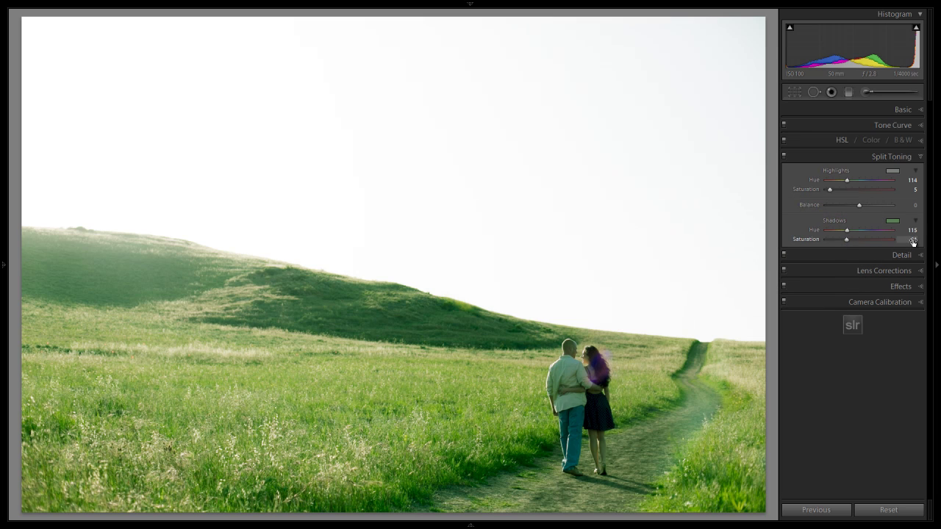
scroll(881, 243, "down", 8)
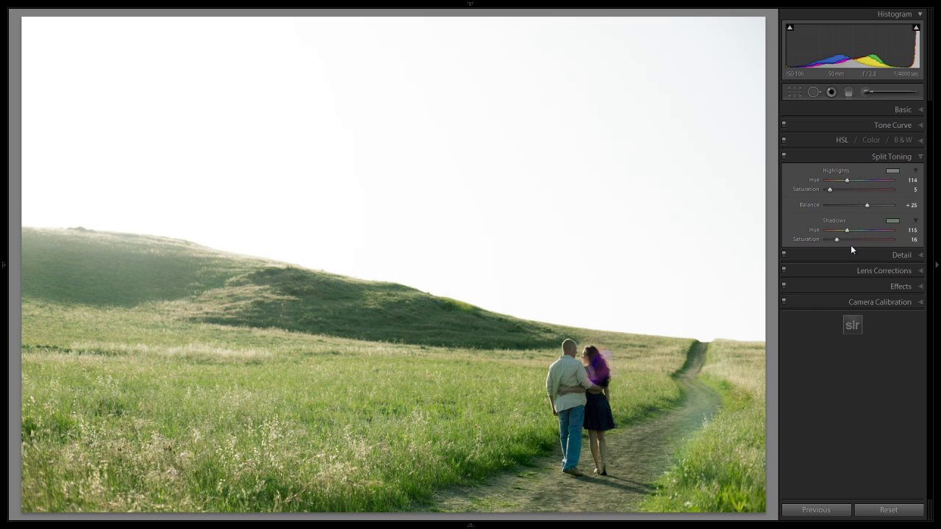
Expand the Detail panel to reach the sharpening and noise reduction sliders.
left_click(854, 252)
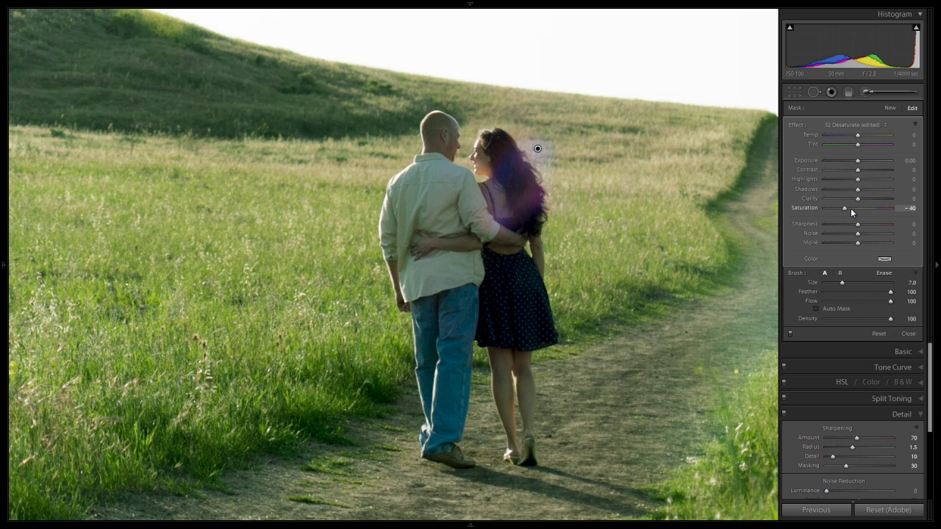
scroll(851, 208, "down", 1)
scroll(850, 210, "down", 2)
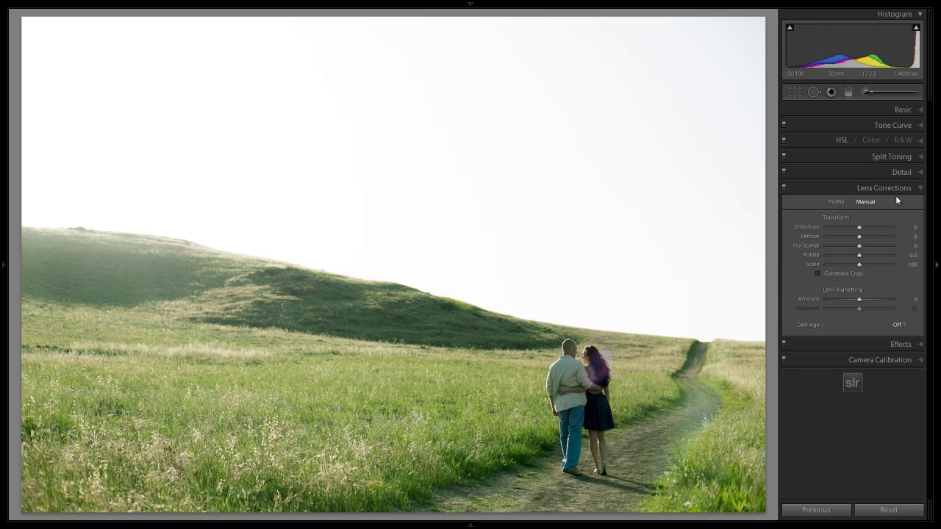
Set manual lens vignetting to Amount +30 with Midpoint 30.
left_click_drag(868, 305, 873, 303)
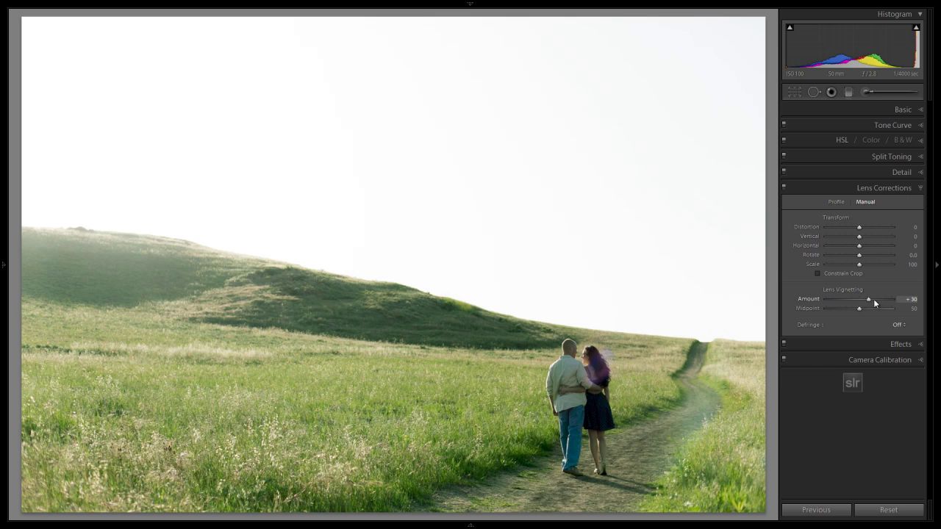
key("shift+Up")
key("shift+Down")
key("shift+Down")
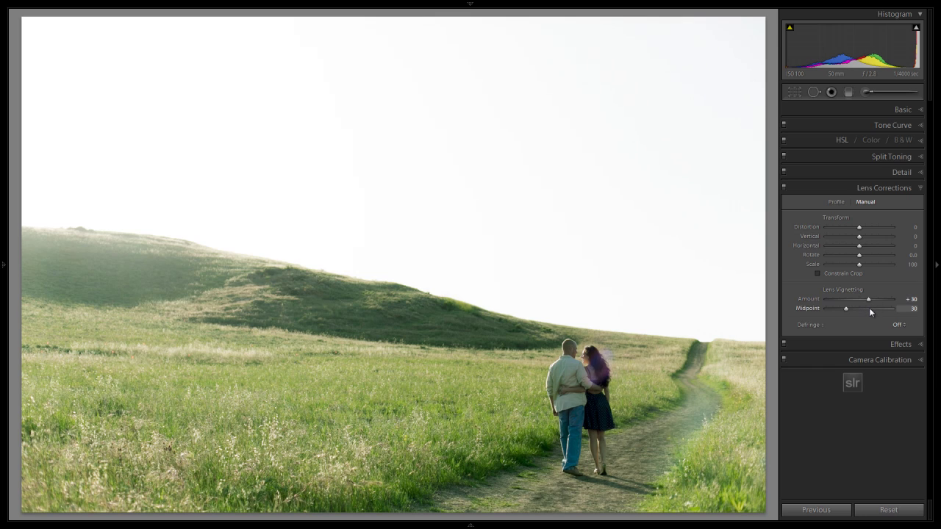